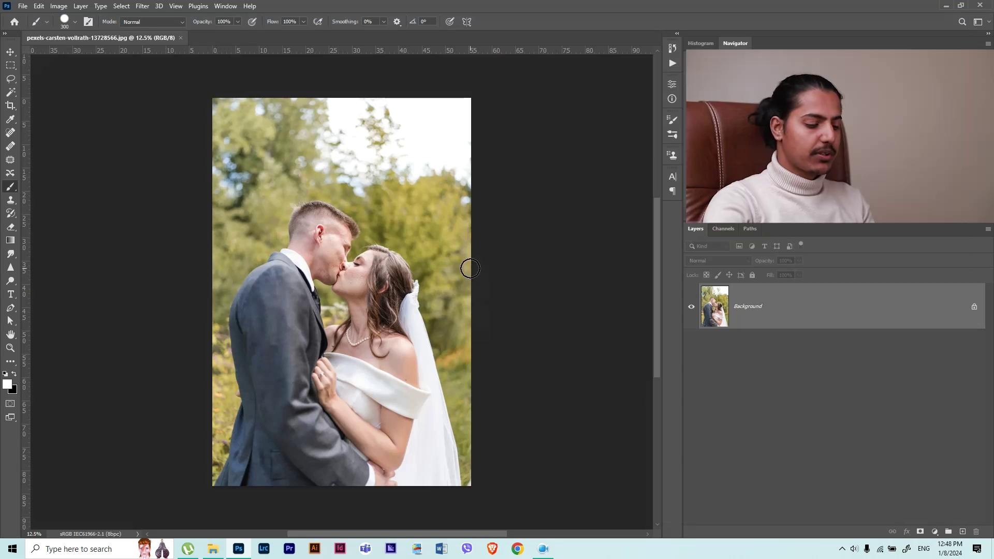
Step: Create a 2000×2500 document and drag the wedding photo into it as Layer 1
{"action": "key", "text": "ctrl+n"}
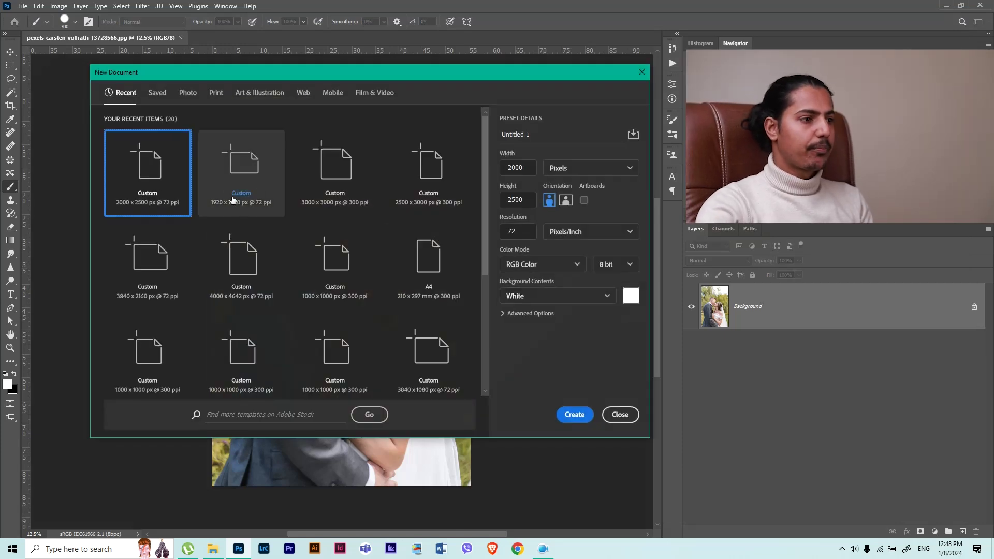
{"action": "double_click", "coordinate": [155, 177]}
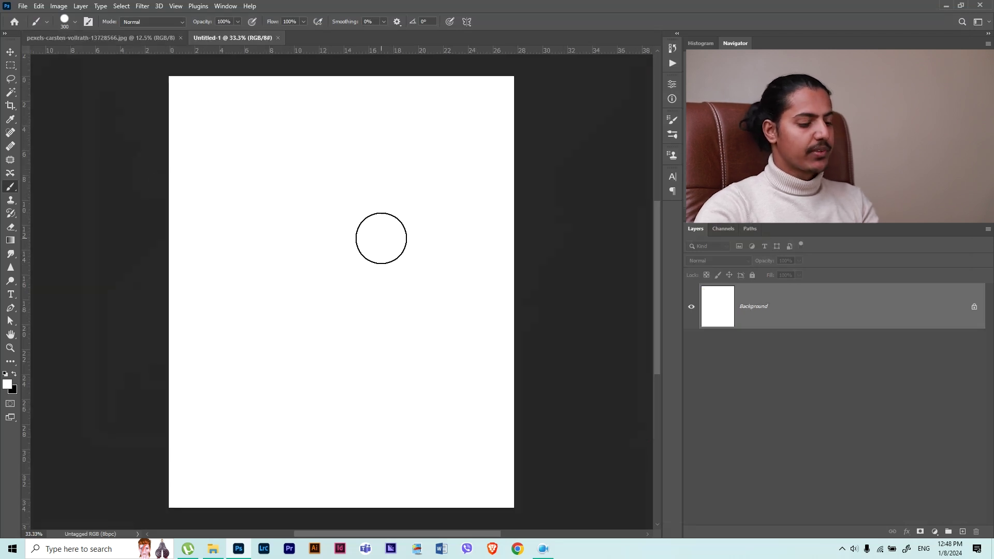
{"action": "left_click", "coordinate": [86, 38]}
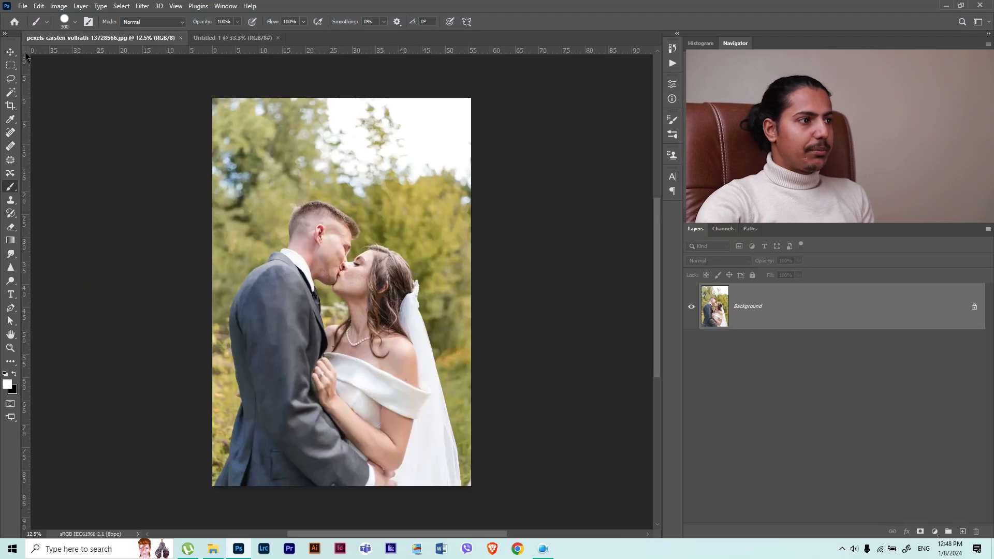
{"action": "key", "text": "v"}
{"action": "left_click_drag", "start_coordinate": [283, 106], "coordinate": [239, 46]}
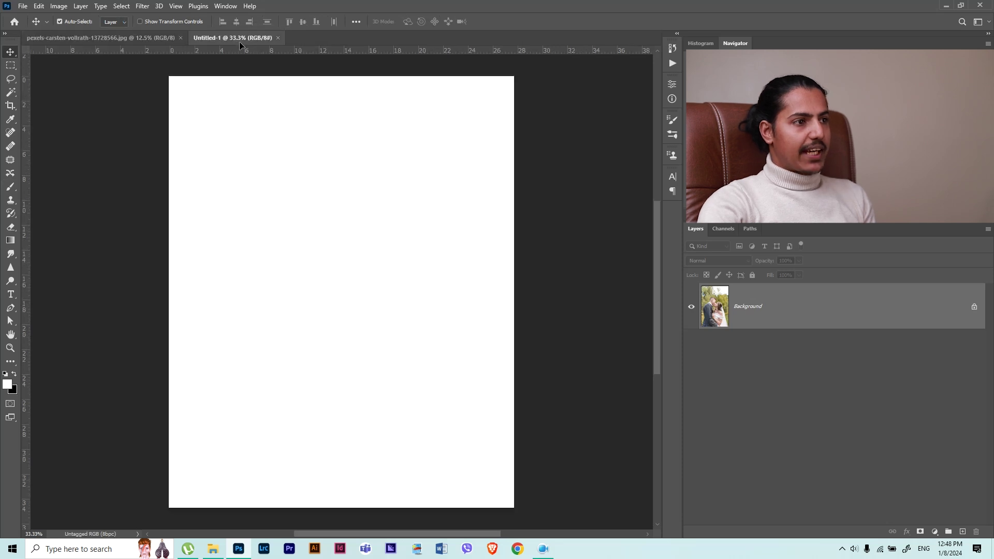
{"action": "left_click_drag", "start_coordinate": [316, 280], "coordinate": [316, 282]}
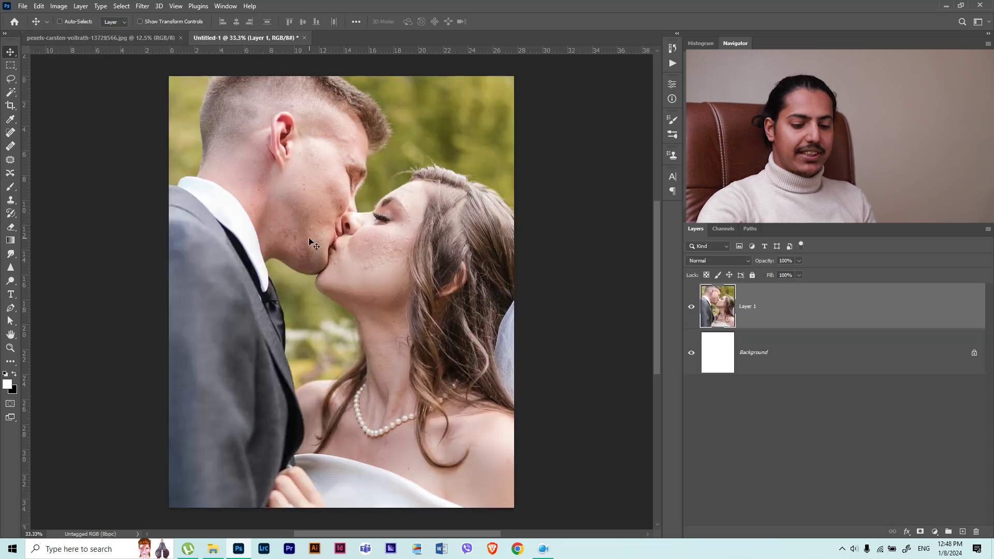
Step: Scale the wedding photo down to about 38% to fit the page, then hide it
{"action": "key", "text": "ctrl+t"}
{"action": "key", "text": "ctrl+minus"}
{"action": "key", "text": "ctrl+minus"}
{"action": "key", "text": "ctrl+minus"}
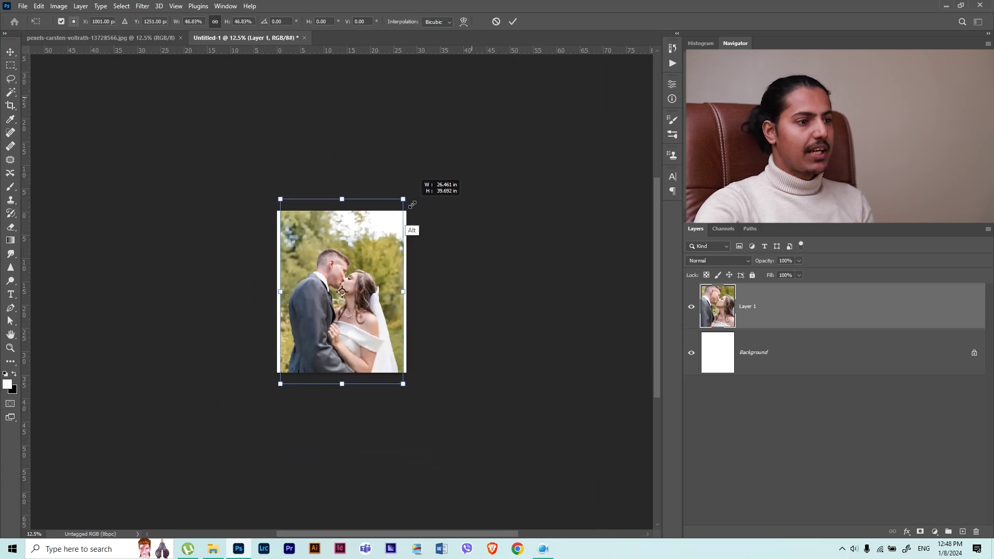
{"action": "left_click_drag", "start_coordinate": [470, 98], "coordinate": [398, 221]}
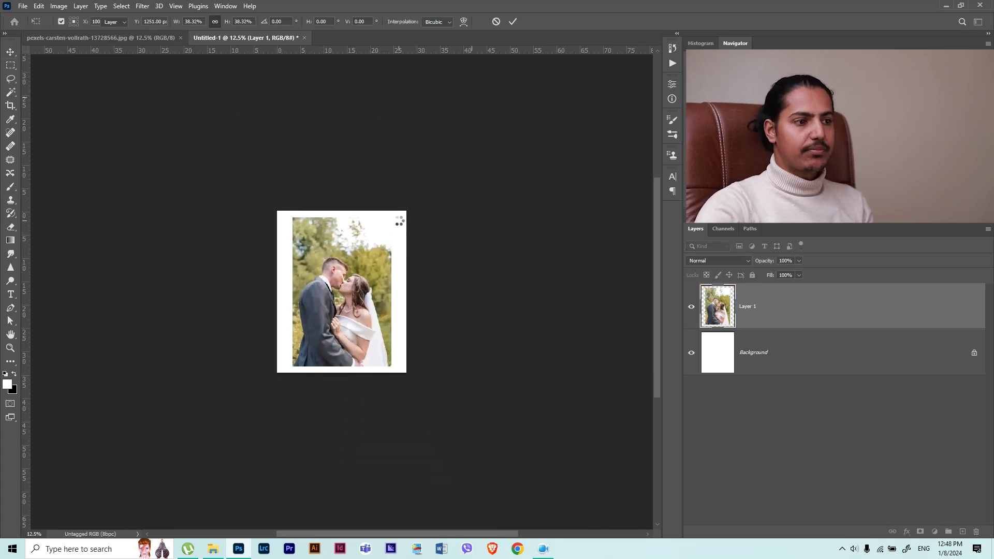
{"action": "key", "text": "Return"}
{"action": "key", "text": "ctrl"}
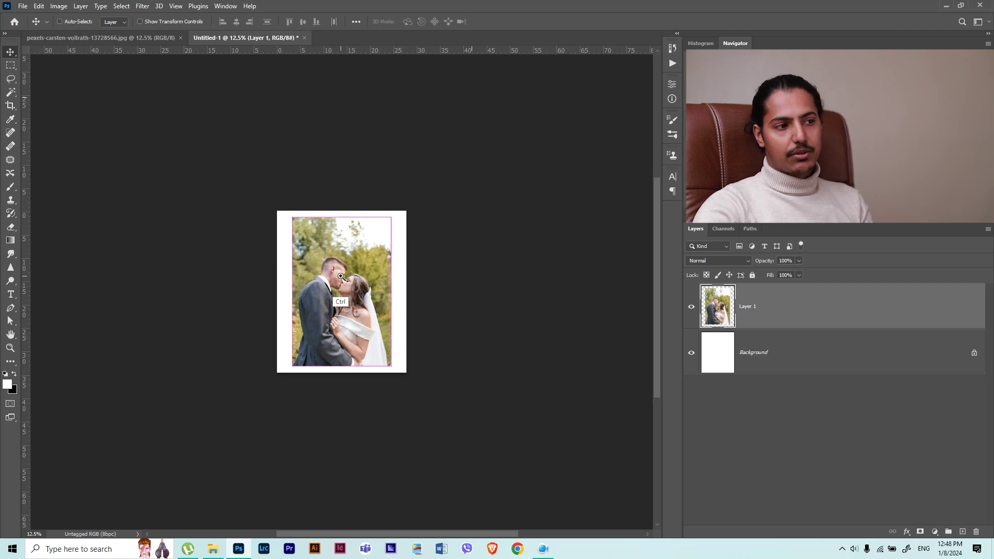
{"action": "left_click_drag", "start_coordinate": [341, 276], "coordinate": [382, 285]}
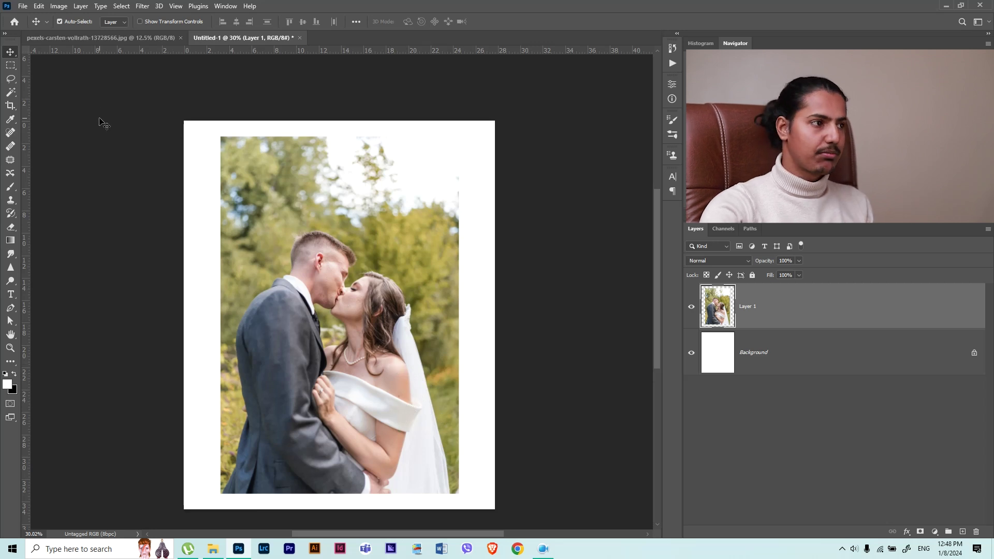
{"action": "left_click", "coordinate": [691, 307]}
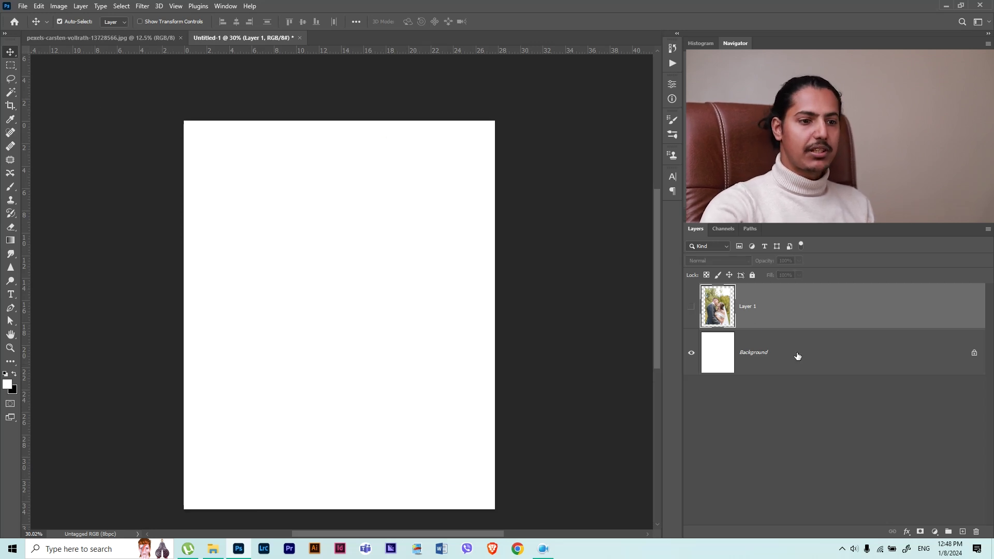
Step: Draw an elliptical selection in the upper page and fill it black on a new layer
{"action": "left_click", "coordinate": [795, 356]}
{"action": "left_click", "coordinate": [11, 67]}
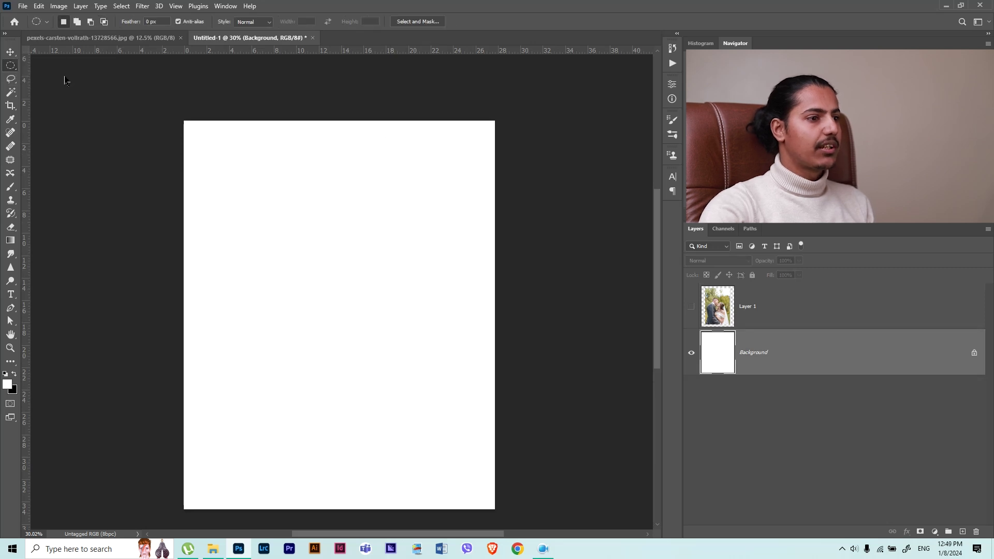
{"action": "left_click_drag", "start_coordinate": [262, 229], "coordinate": [462, 342]}
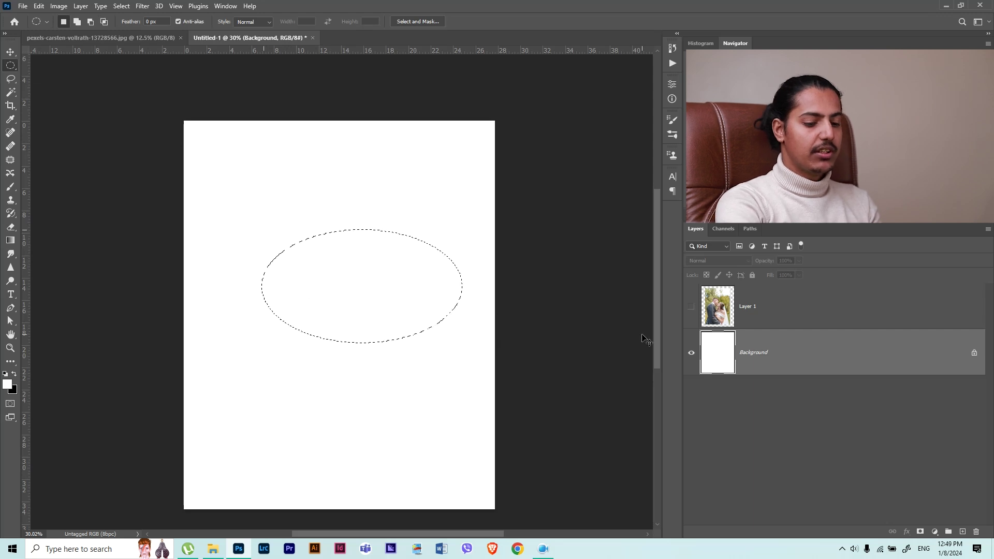
{"action": "key", "text": "ctrl+shift+n"}
{"action": "key", "text": "Return"}
{"action": "key", "text": "d"}
{"action": "key", "text": "alt+BackSpace"}
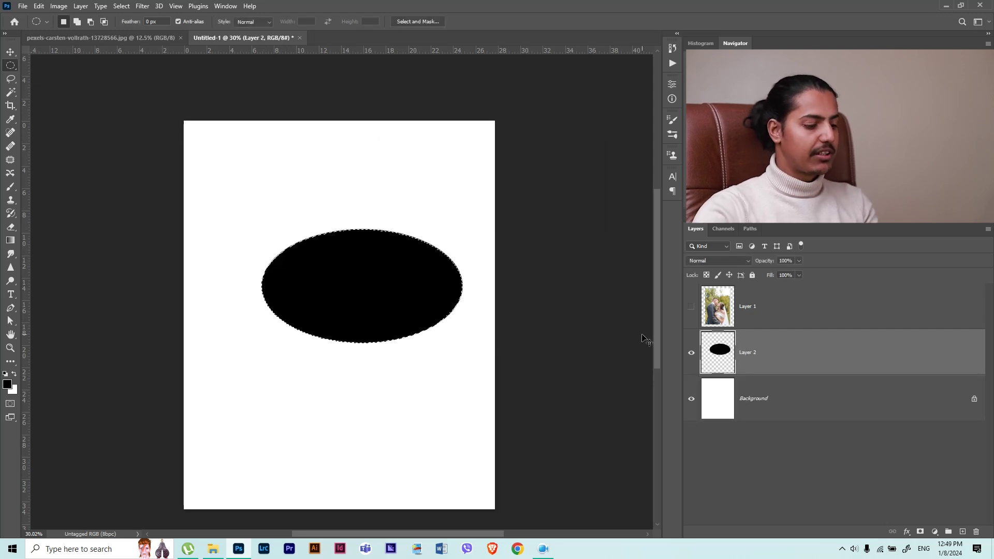
Step: Move the black ellipse up-left, then show and reposition the wedding photo above it
{"action": "key", "text": "ctrl+d"}
{"action": "key", "text": "v"}
{"action": "mouse_move", "coordinate": [401, 317]}
{"action": "left_mouse_down"}
{"action": "mouse_move", "coordinate": [416, 284]}
{"action": "mouse_move", "coordinate": [379, 285]}
{"action": "left_mouse_up"}
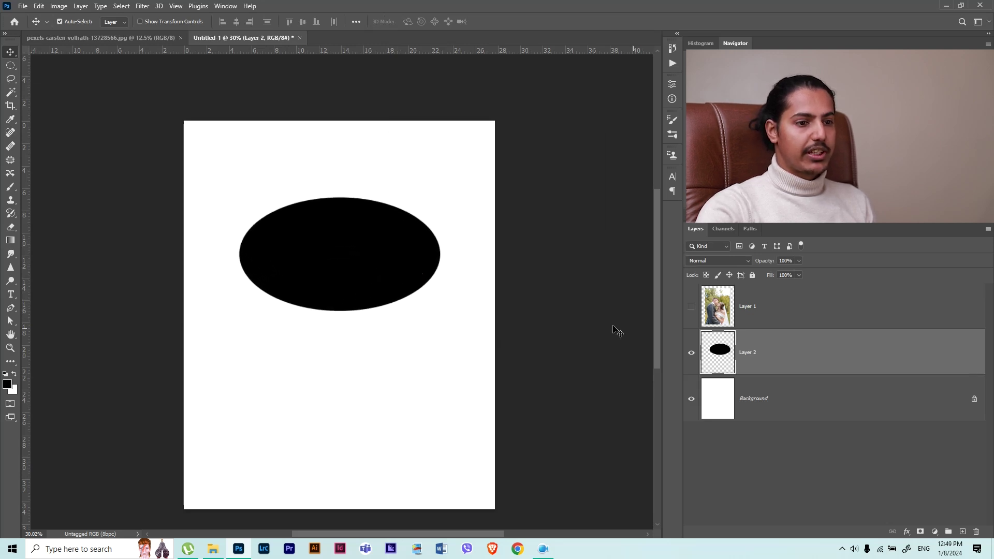
{"action": "left_click", "coordinate": [808, 323]}
{"action": "left_click", "coordinate": [691, 307]}
{"action": "left_click_drag", "start_coordinate": [400, 285], "coordinate": [401, 264]}
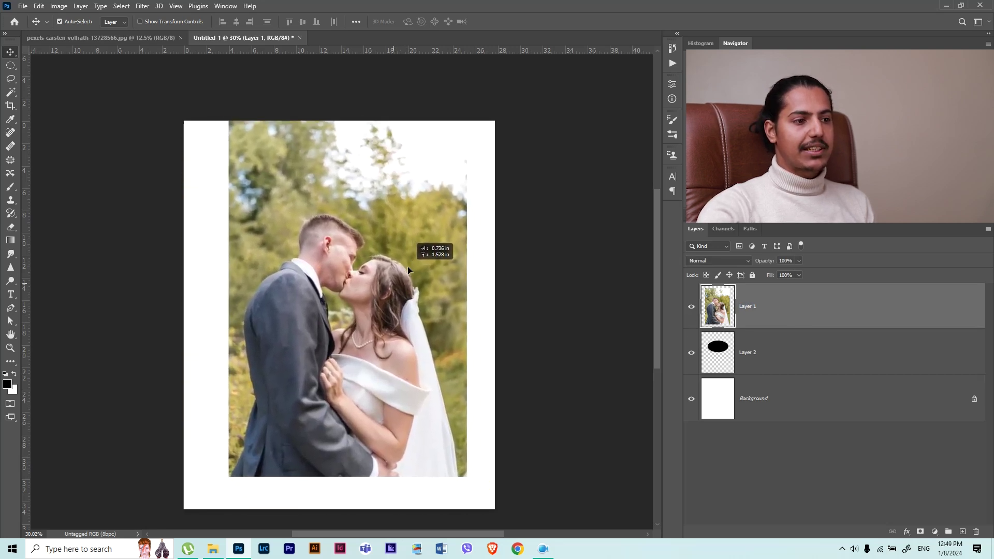
Step: Clip Layer 1 to the black ellipse with Create Clipping Mask, nudging the couple into the oval
{"action": "left_click_drag", "start_coordinate": [401, 267], "coordinate": [399, 262]}
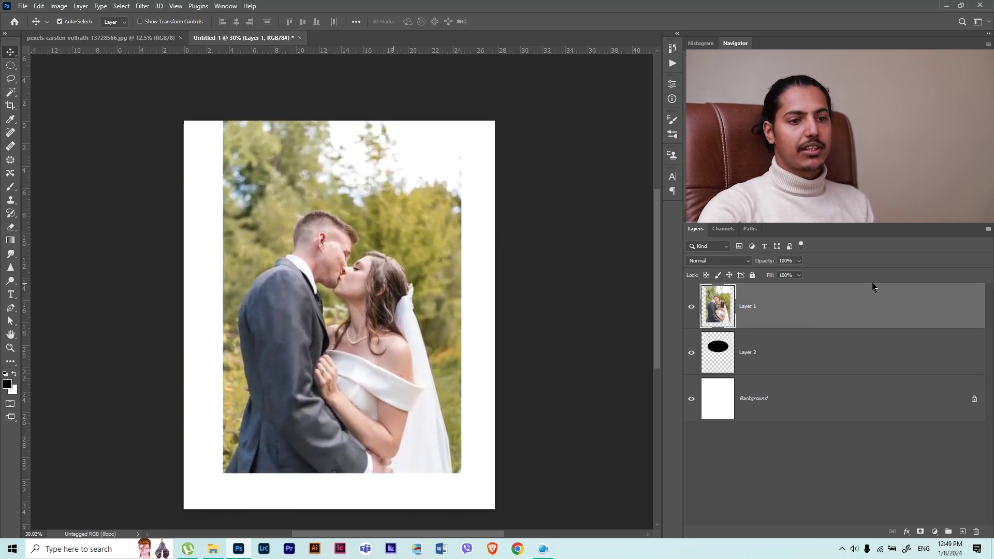
{"action": "right_click", "coordinate": [870, 309]}
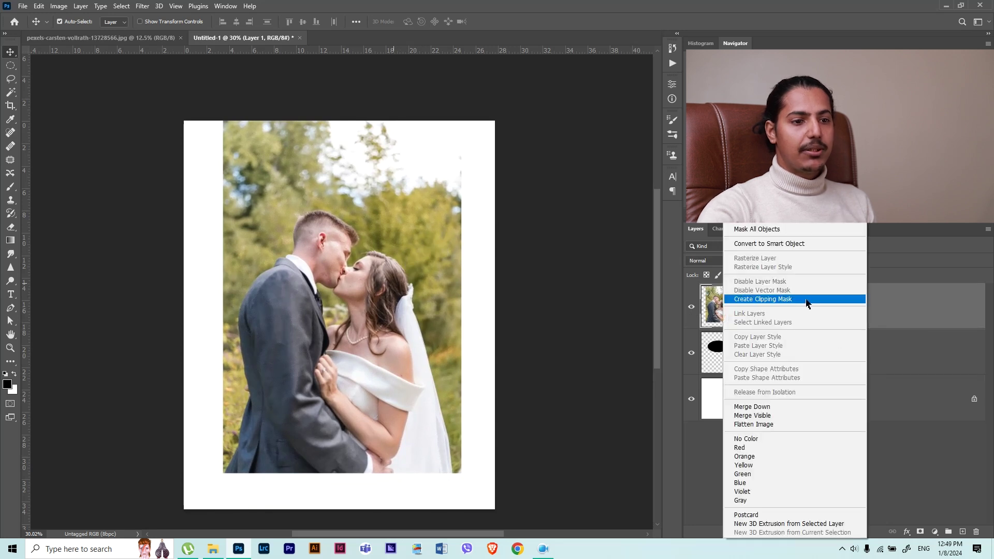
{"action": "left_click", "coordinate": [774, 299]}
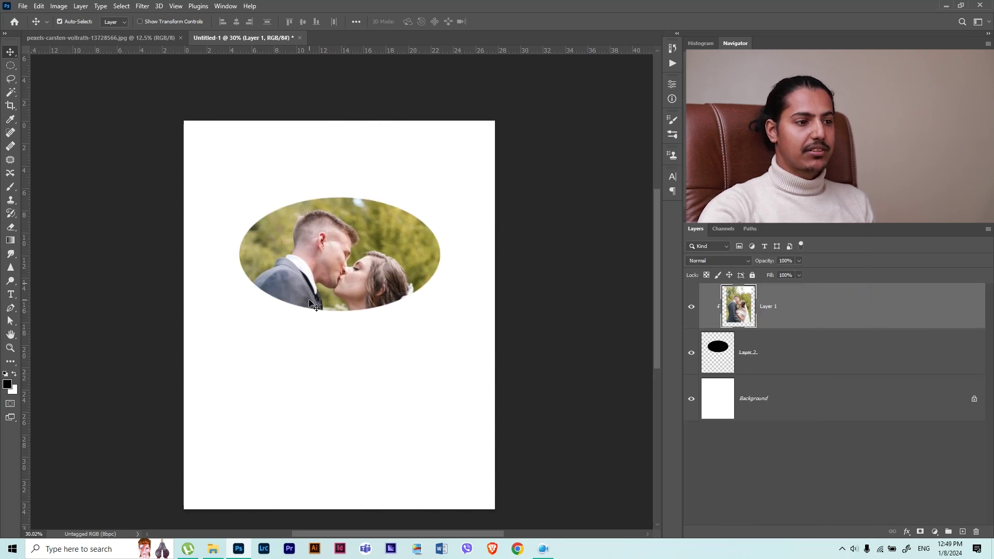
{"action": "left_click_drag", "start_coordinate": [387, 257], "coordinate": [392, 260]}
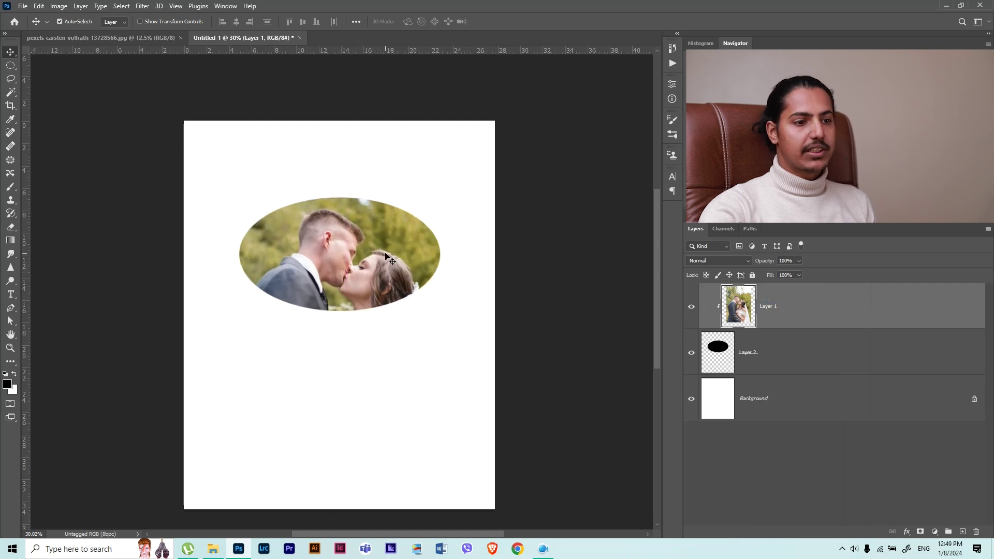
{"action": "left_click", "coordinate": [692, 353]}
{"action": "left_click", "coordinate": [788, 348]}
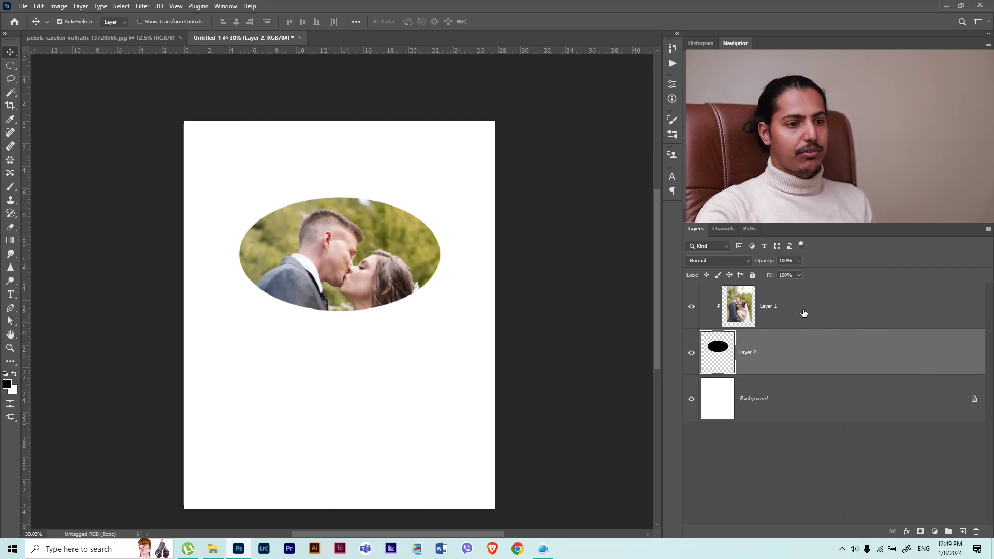
{"action": "right_click", "coordinate": [834, 324]}
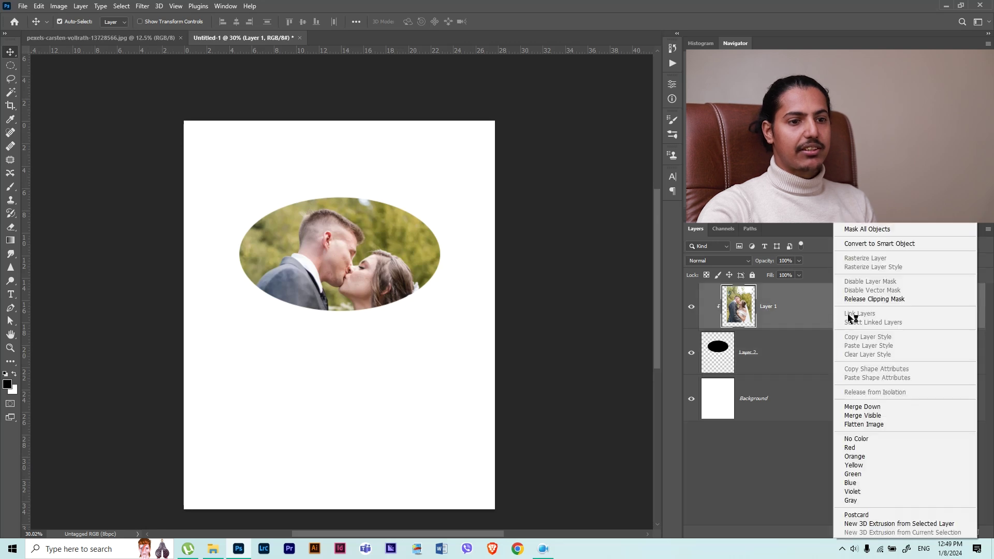
Step: Release the clip and copy the oval area of the wedding photo onto a new Layer 3
{"action": "left_click", "coordinate": [879, 308]}
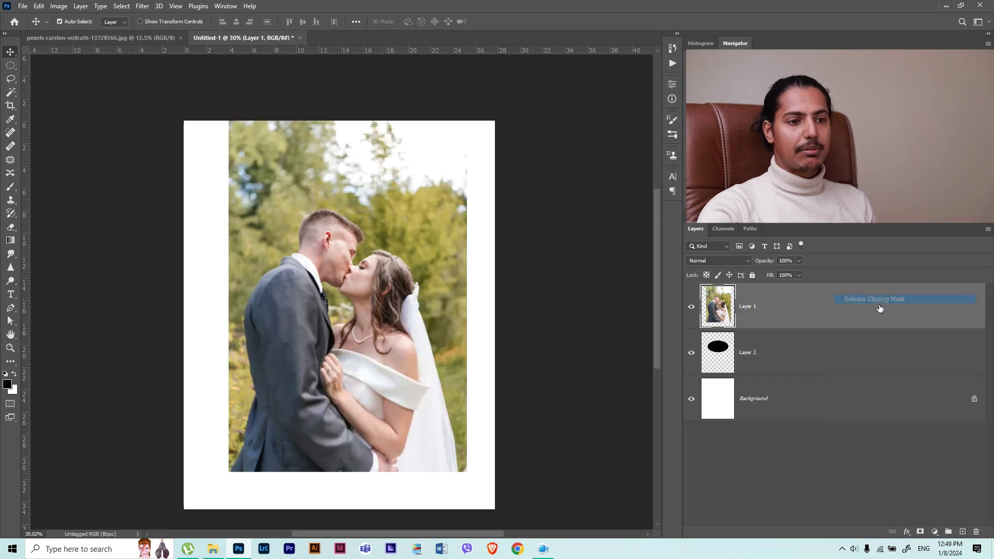
{"action": "left_click", "coordinate": [691, 307]}
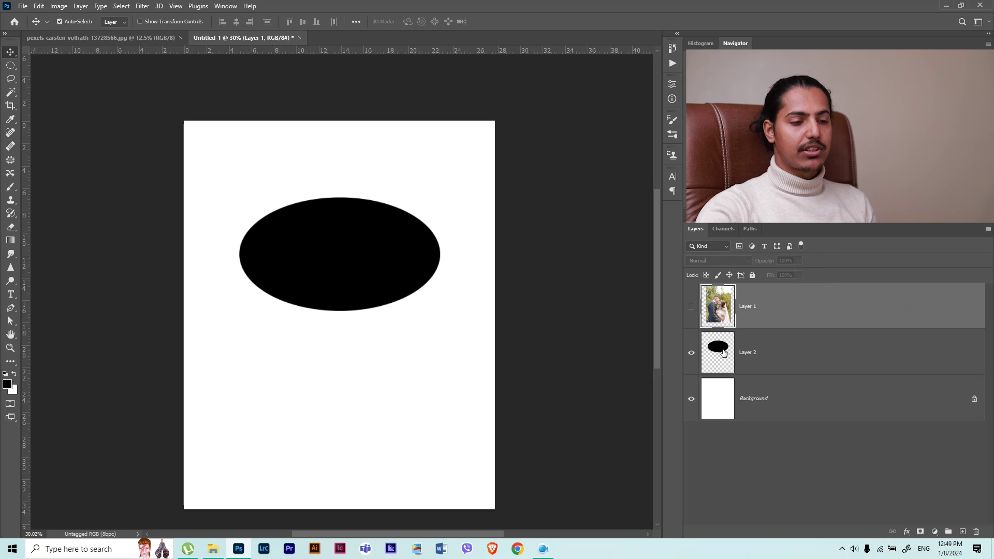
{"action": "left_click", "coordinate": [719, 351], "text": "ctrl"}
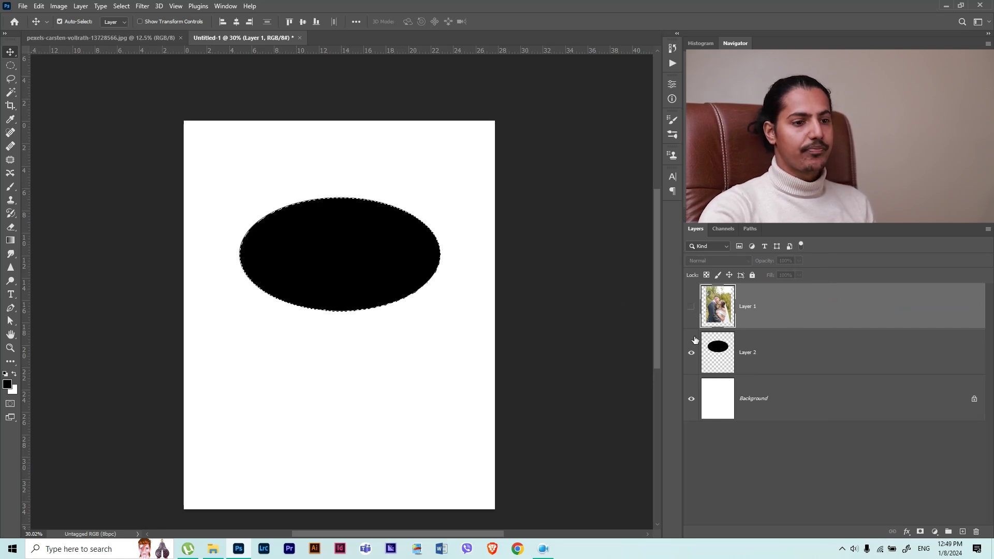
{"action": "left_click", "coordinate": [691, 307]}
{"action": "key", "text": "ctrl+j"}
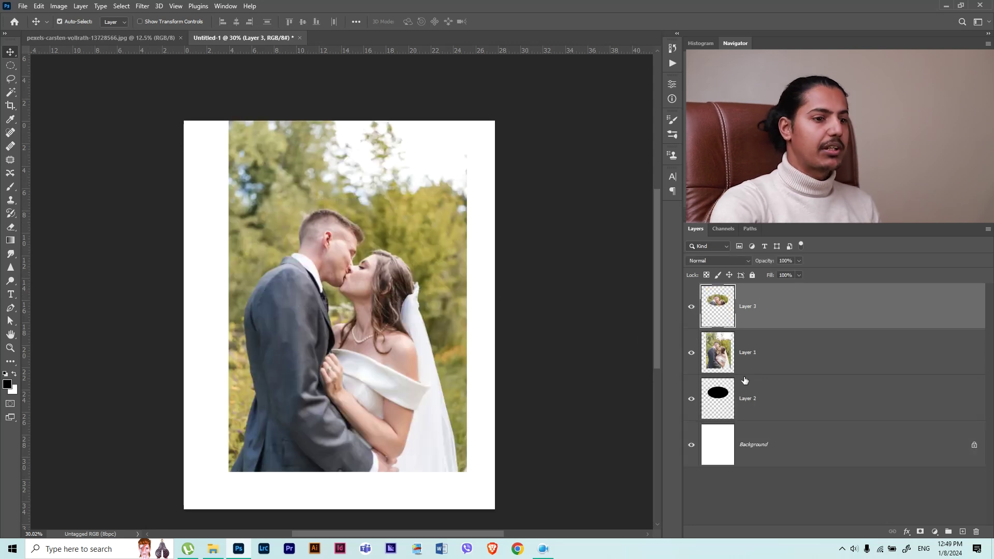
Step: Hide Layer 1, test-move the oval photo copy, then delete Layer 3
{"action": "left_click", "coordinate": [752, 351]}
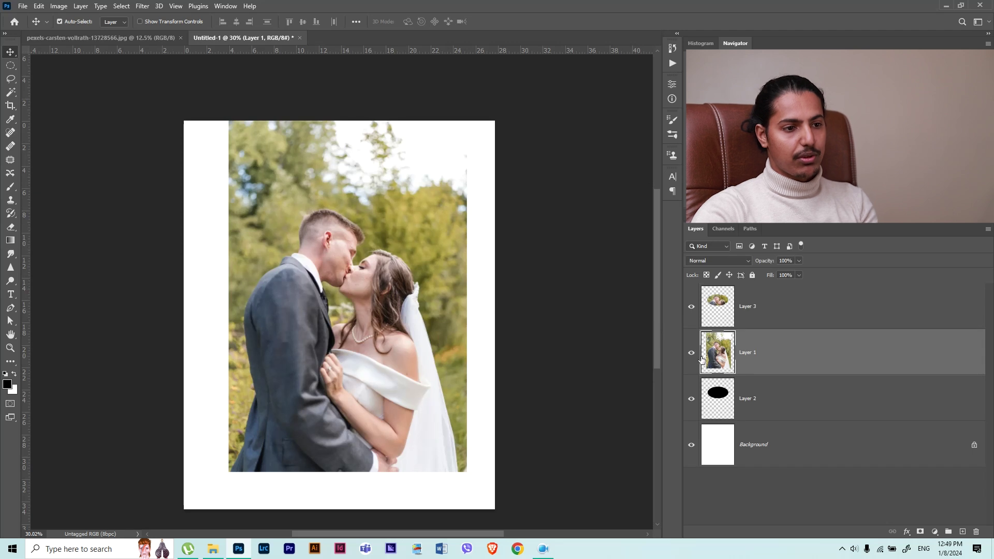
{"action": "left_click", "coordinate": [691, 353]}
{"action": "left_click", "coordinate": [798, 313]}
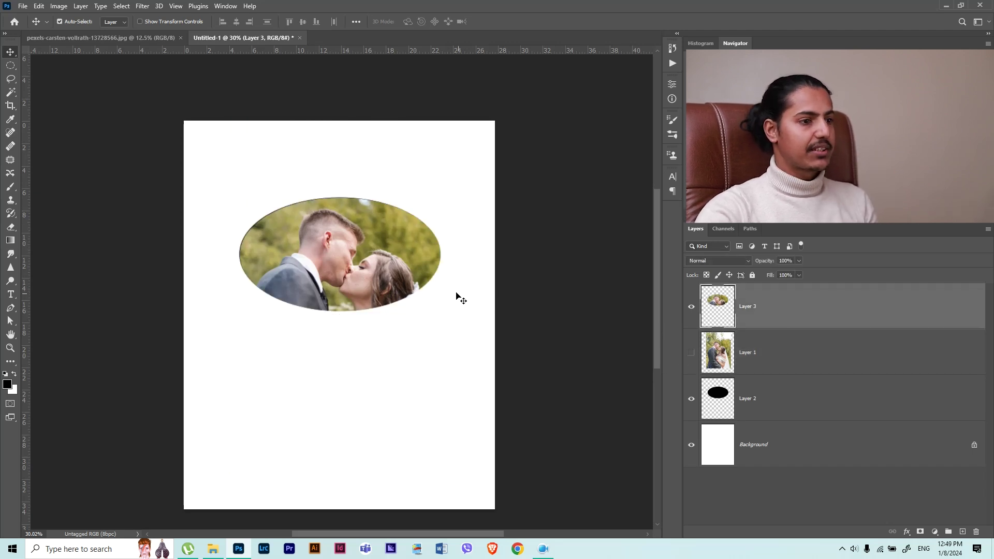
{"action": "left_click_drag", "start_coordinate": [383, 263], "coordinate": [405, 392]}
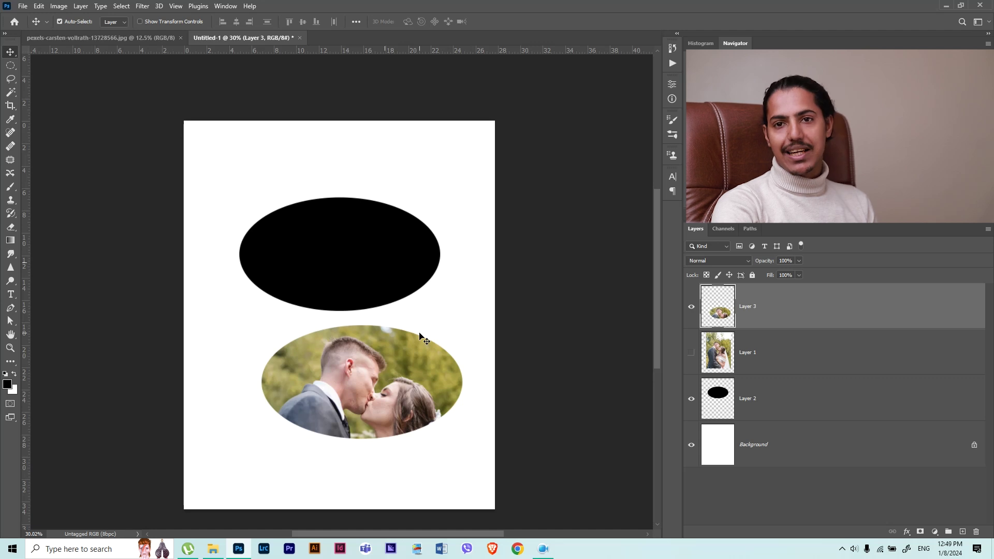
{"action": "left_click_drag", "start_coordinate": [419, 335], "coordinate": [397, 207]}
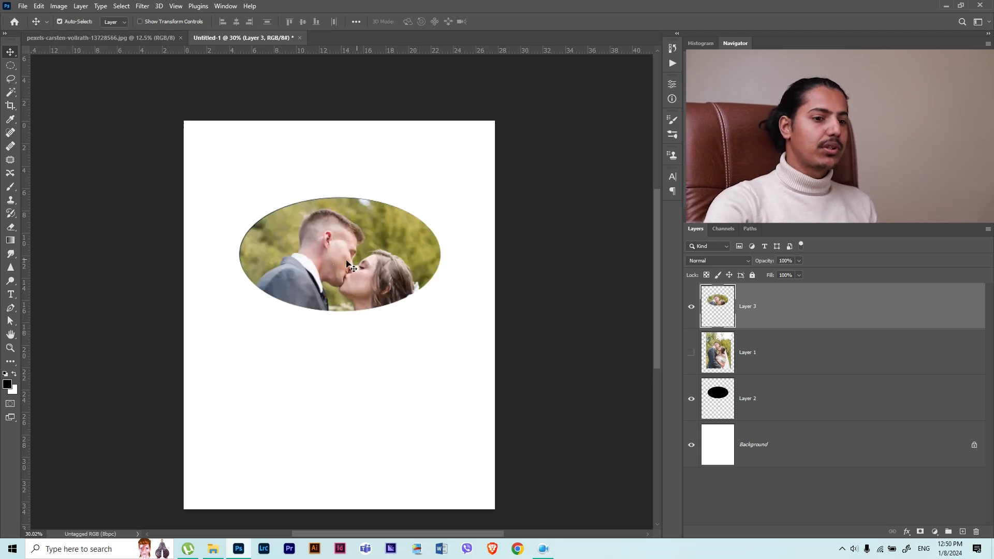
{"action": "left_click", "coordinate": [753, 399]}
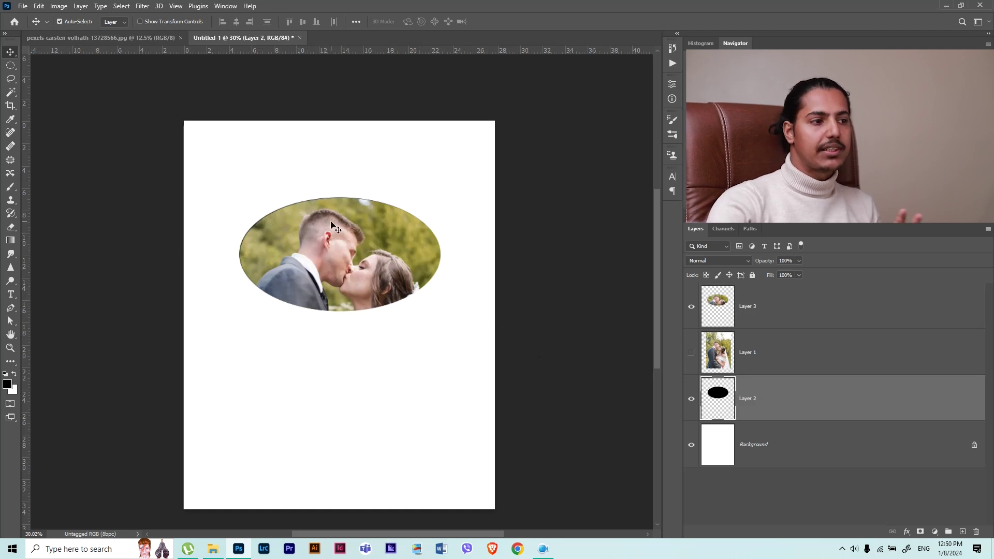
{"action": "left_click", "coordinate": [834, 326]}
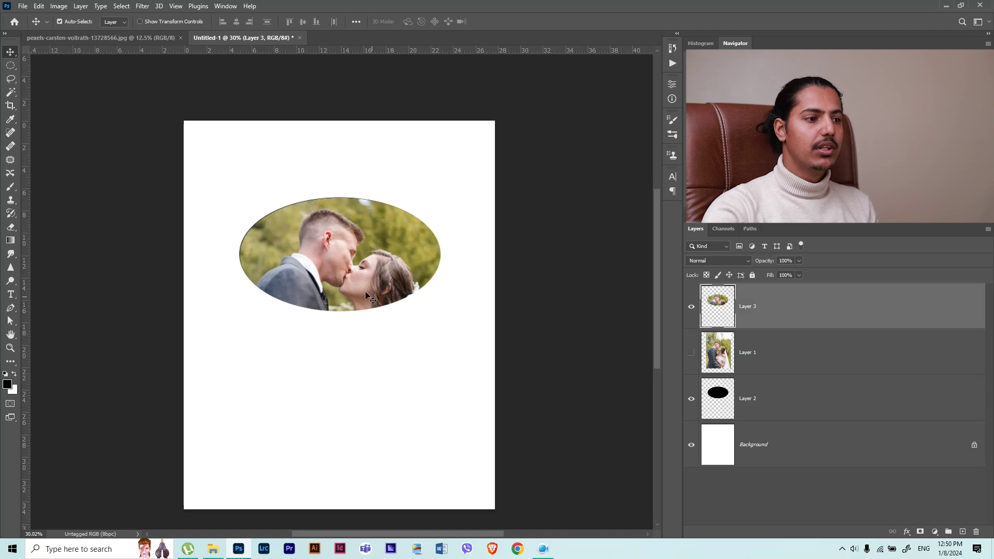
{"action": "left_click_drag", "start_coordinate": [371, 265], "coordinate": [367, 320]}
{"action": "key", "text": "Delete"}
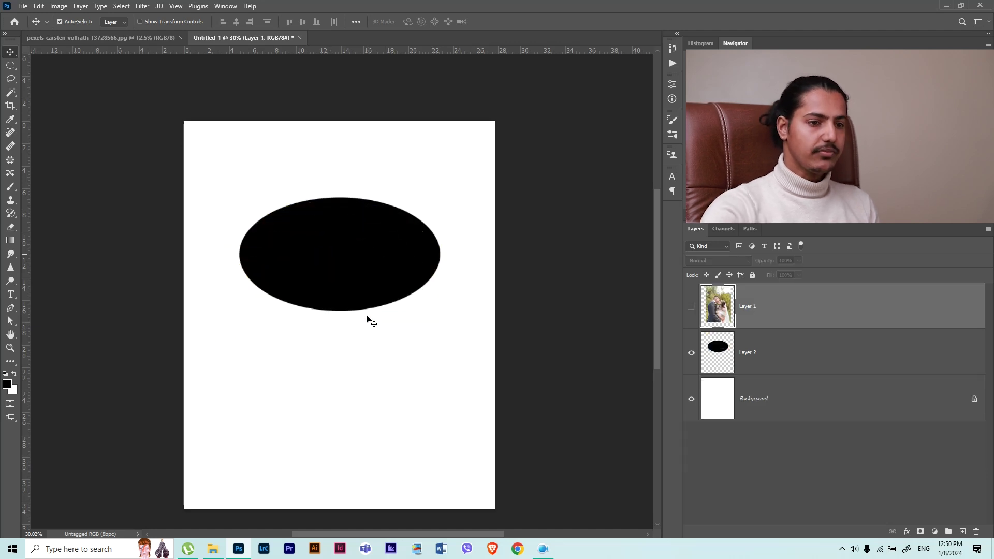
Step: Show Layer 1 and clip it to the black ellipse with Ctrl+Alt+G
{"action": "left_click", "coordinate": [691, 306]}
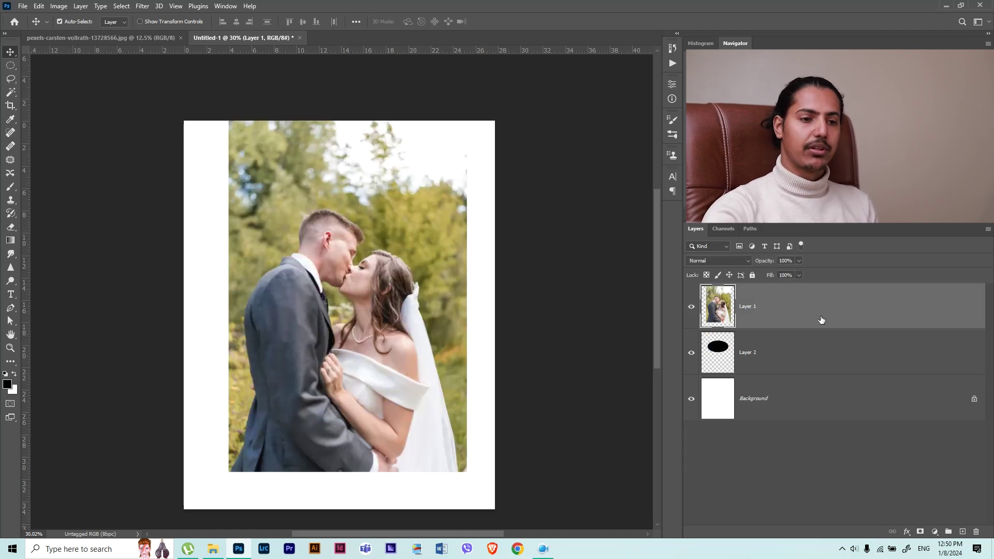
{"action": "right_click", "coordinate": [822, 308]}
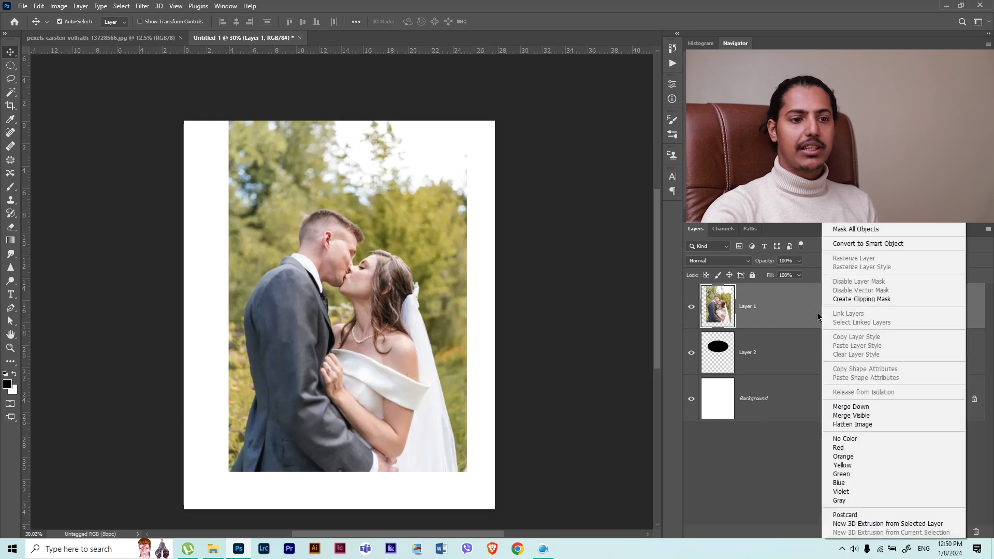
{"action": "left_click", "coordinate": [787, 311]}
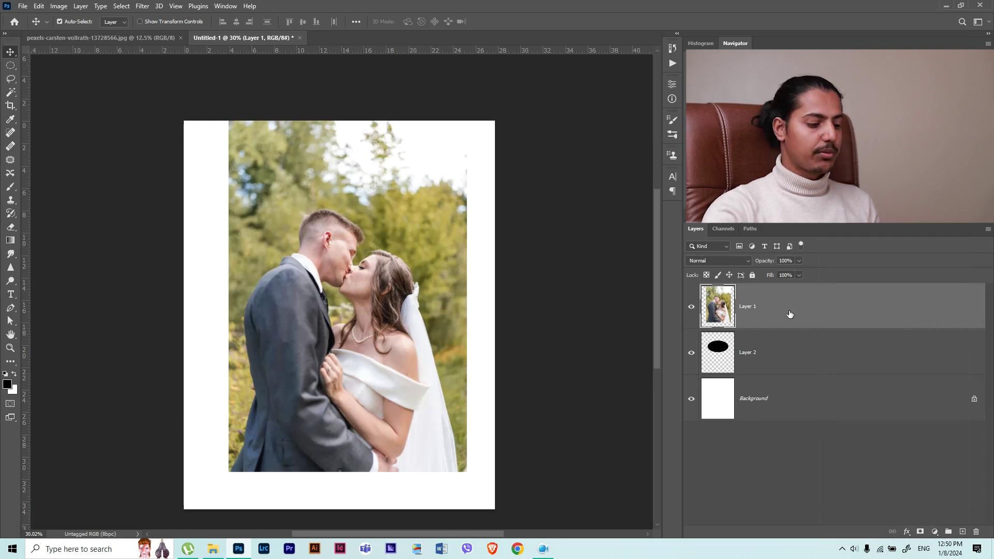
{"action": "left_click", "coordinate": [831, 326], "text": "alt"}
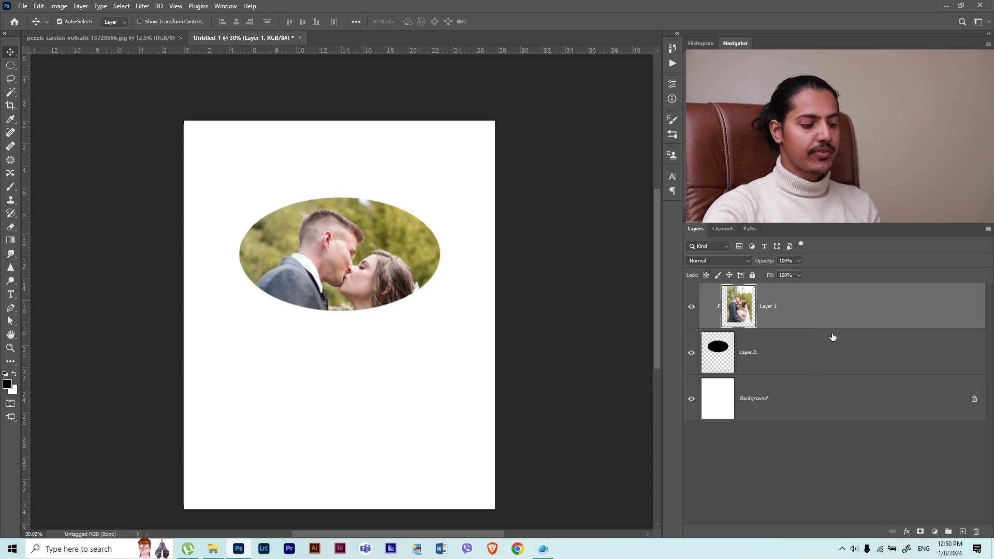
{"action": "left_click", "coordinate": [828, 331], "text": "alt"}
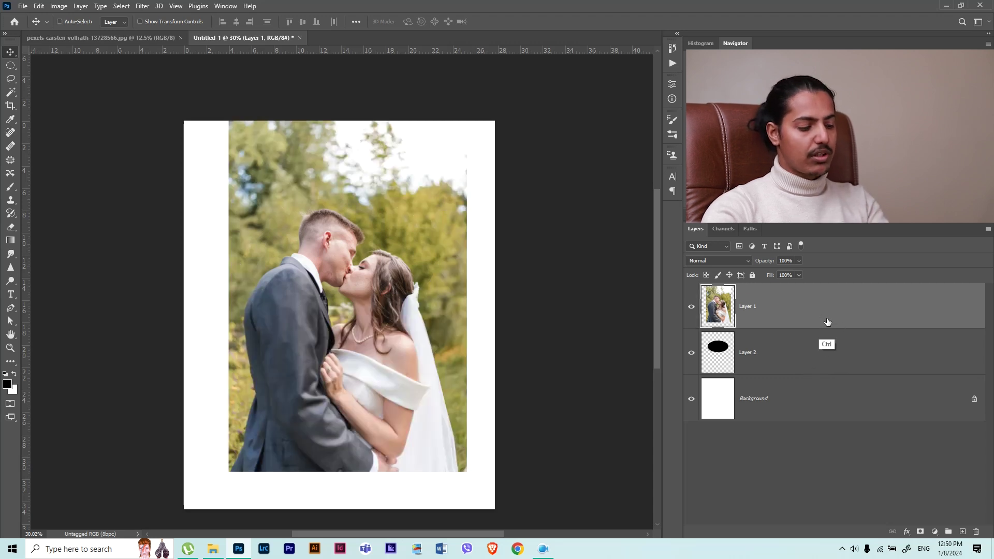
{"action": "key", "text": "ctrl+alt+g"}
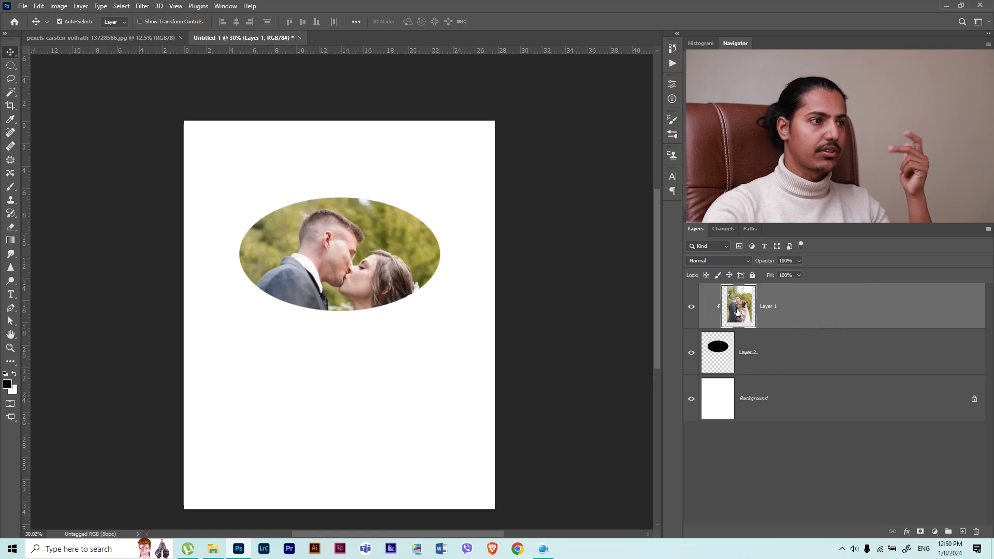
Step: Close Untitled-1 without saving, expand the invitation's Image group and show the bottom Shape layer
{"action": "left_click", "coordinate": [299, 38]}
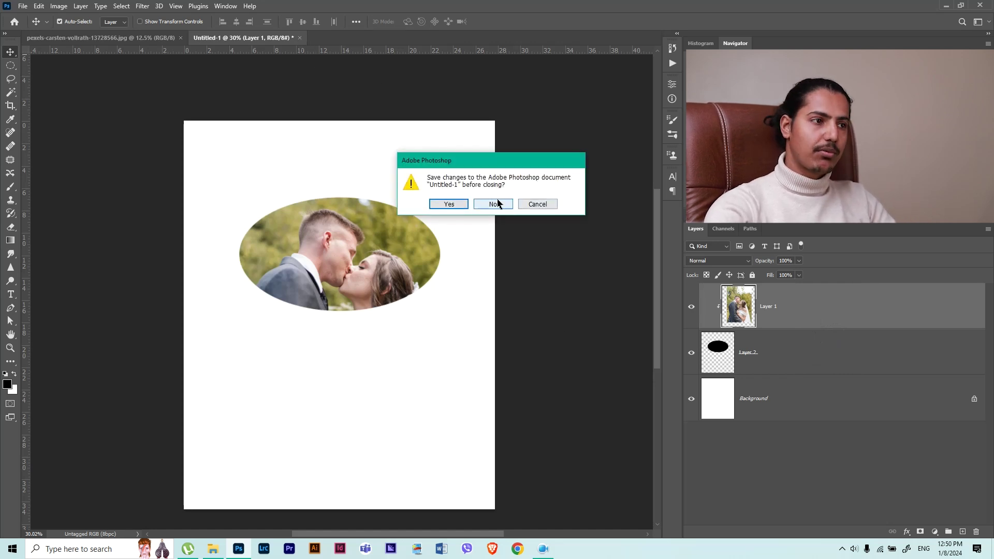
{"action": "left_click", "coordinate": [495, 204]}
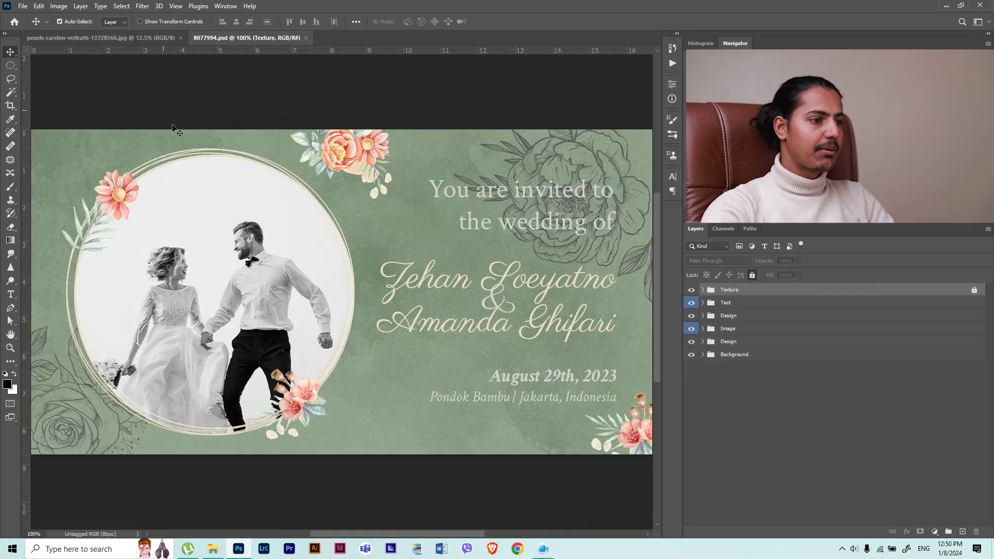
{"action": "left_click", "coordinate": [209, 249]}
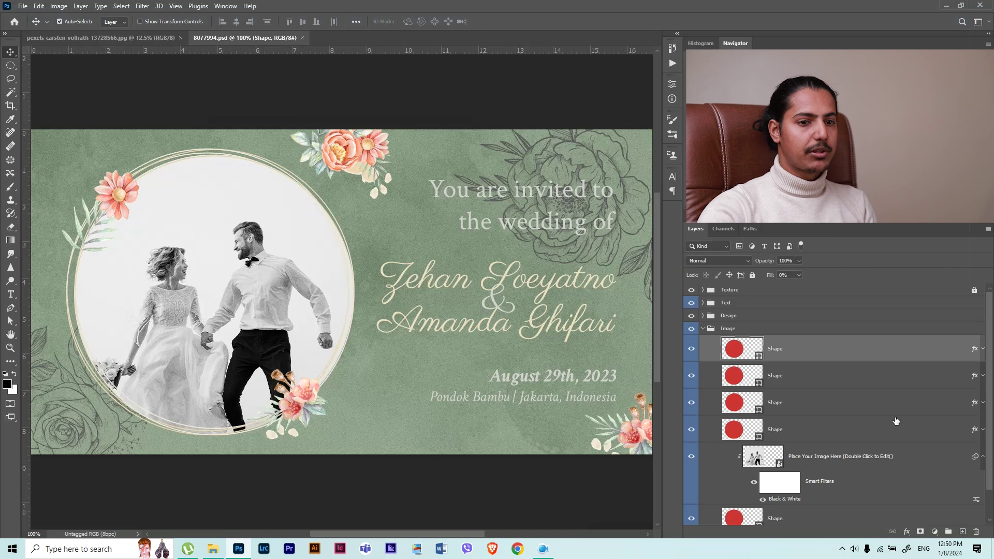
{"action": "scroll", "coordinate": [783, 509], "scroll_direction": "down", "scroll_amount": 2}
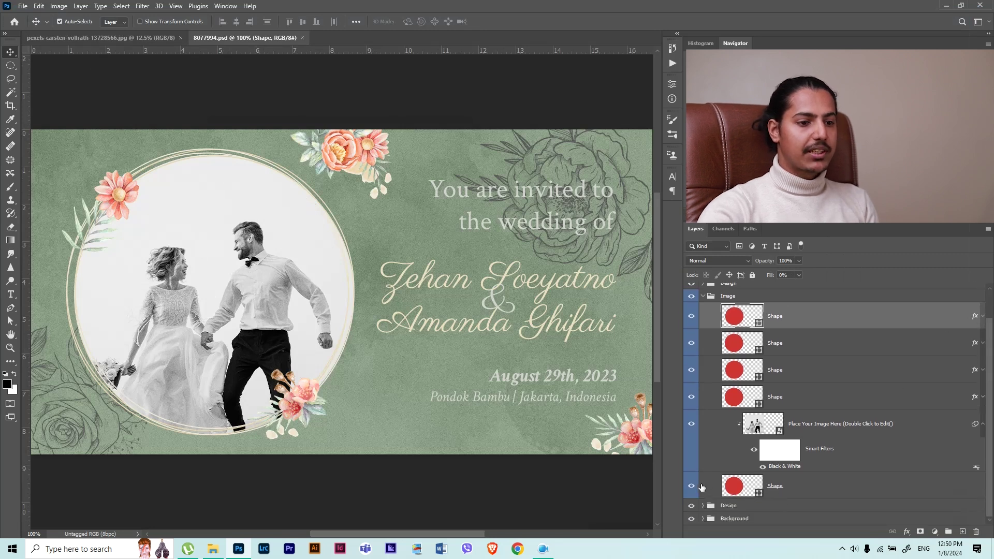
{"action": "left_click", "coordinate": [740, 485]}
{"action": "left_click", "coordinate": [691, 486]}
Step: Delete the 'Place Your Image Here' layer, leaving the red circle frame
{"action": "left_click", "coordinate": [827, 426]}
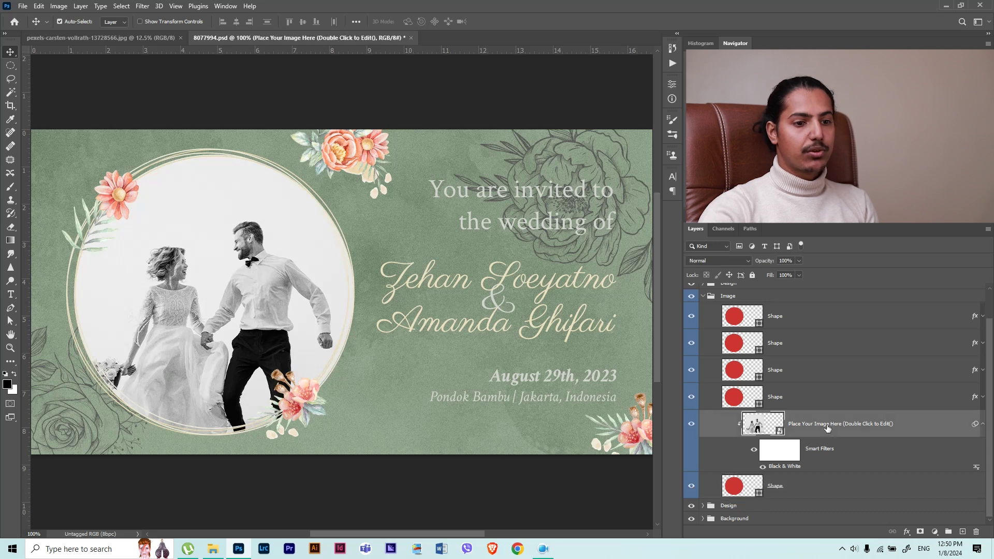
{"action": "left_click", "coordinate": [977, 533]}
{"action": "left_click", "coordinate": [472, 206]}
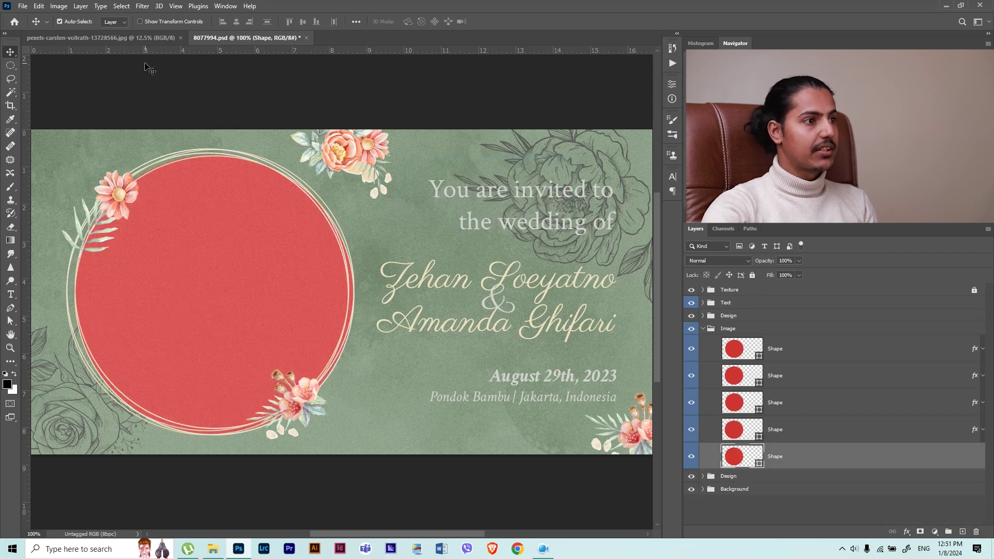
{"action": "left_click", "coordinate": [148, 37]}
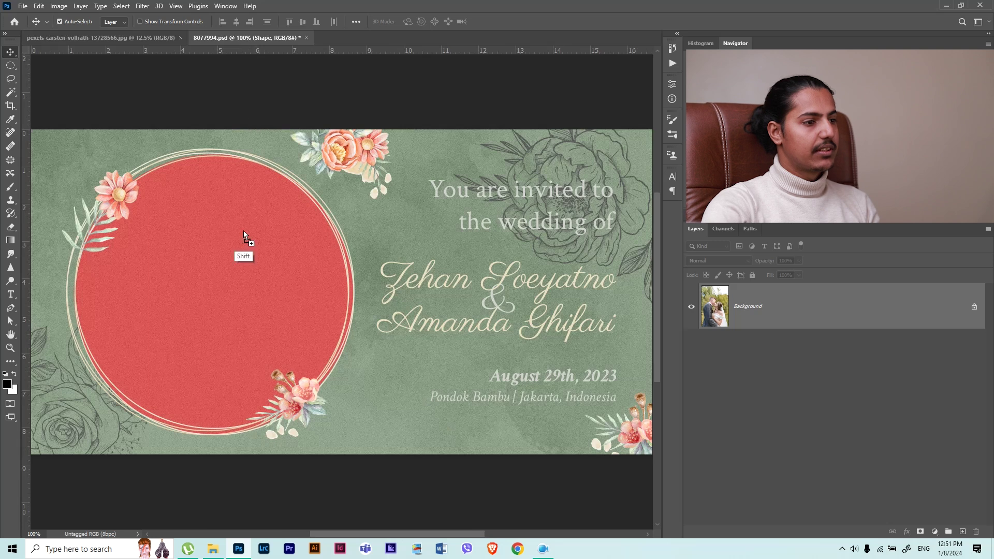
Step: Drag the couple photo into the invitation and scale it to about 16% over the circle frame
{"action": "left_click_drag", "start_coordinate": [247, 38], "coordinate": [259, 340]}
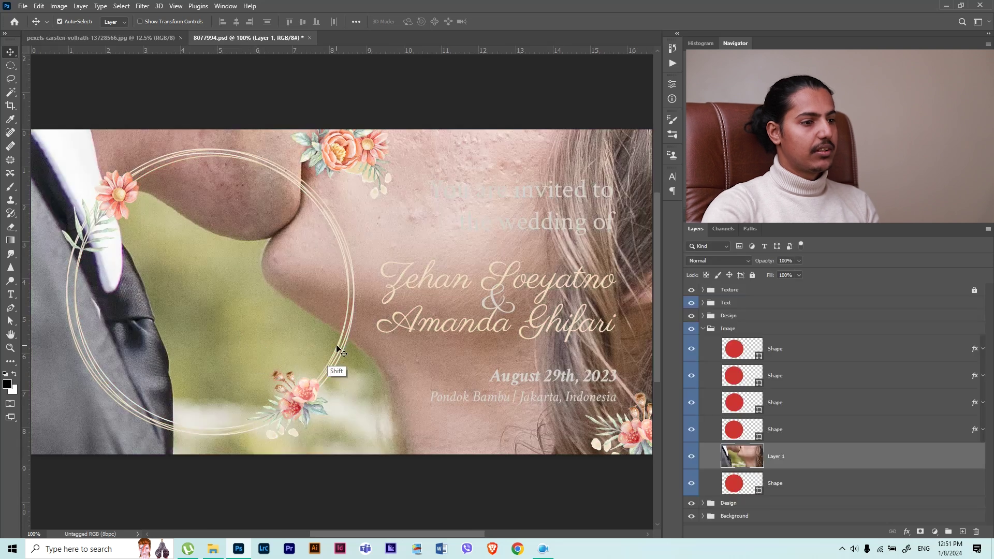
{"action": "scroll", "coordinate": [445, 311], "scroll_direction": "down", "scroll_amount": 5}
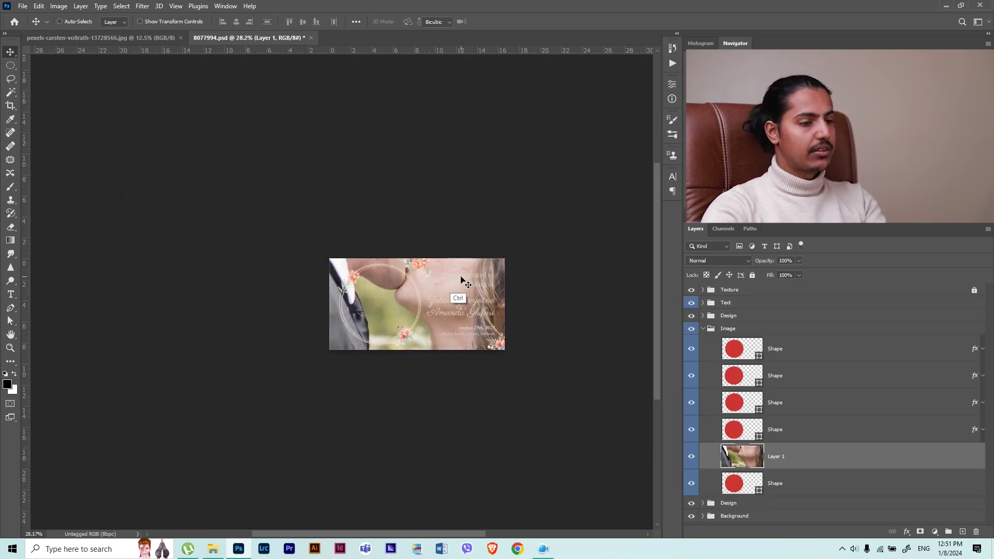
{"action": "key", "text": "ctrl+t"}
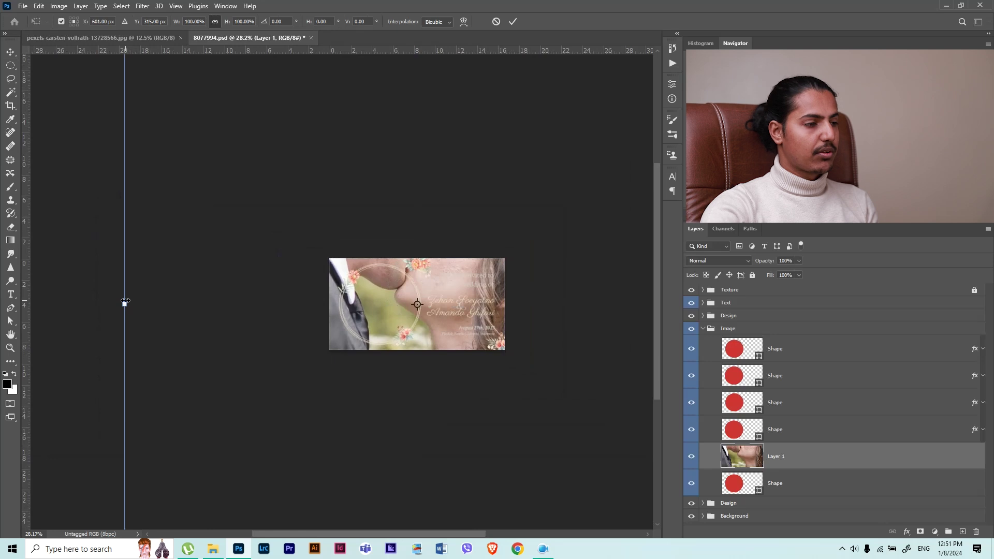
{"action": "left_click_drag", "start_coordinate": [125, 302], "coordinate": [290, 278]}
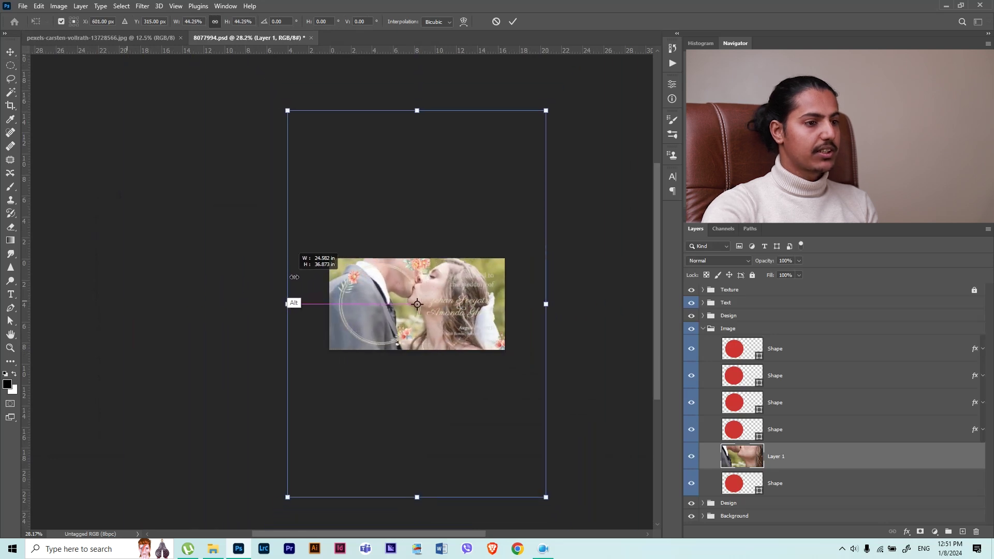
{"action": "left_click_drag", "start_coordinate": [290, 278], "coordinate": [354, 280]}
{"action": "mouse_move", "coordinate": [465, 298]}
{"action": "left_mouse_down"}
{"action": "mouse_move", "coordinate": [421, 293]}
{"action": "mouse_move", "coordinate": [387, 353]}
{"action": "left_mouse_up"}
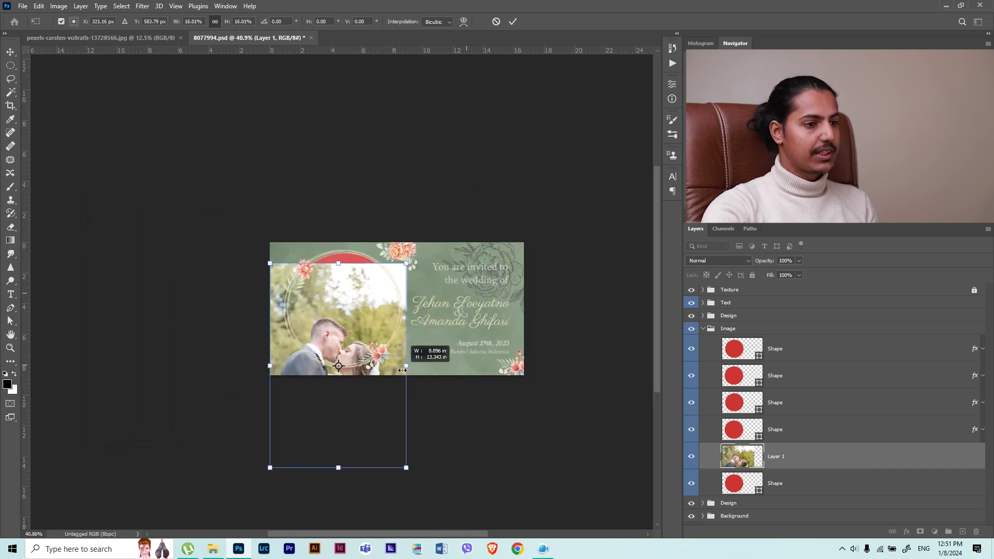
{"action": "mouse_move", "coordinate": [472, 365]}
{"action": "left_mouse_down"}
{"action": "mouse_move", "coordinate": [374, 349]}
{"action": "mouse_move", "coordinate": [369, 321]}
{"action": "left_mouse_up"}
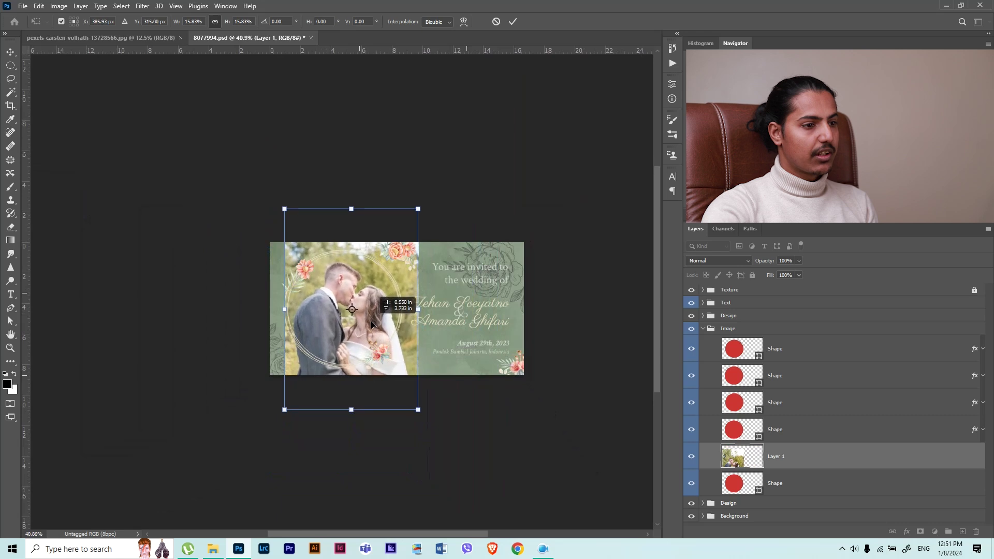
{"action": "left_click", "coordinate": [823, 461]}
Step: Clip the couple photo inside the circle shape and zoom in to check it
{"action": "right_click", "coordinate": [825, 462]}
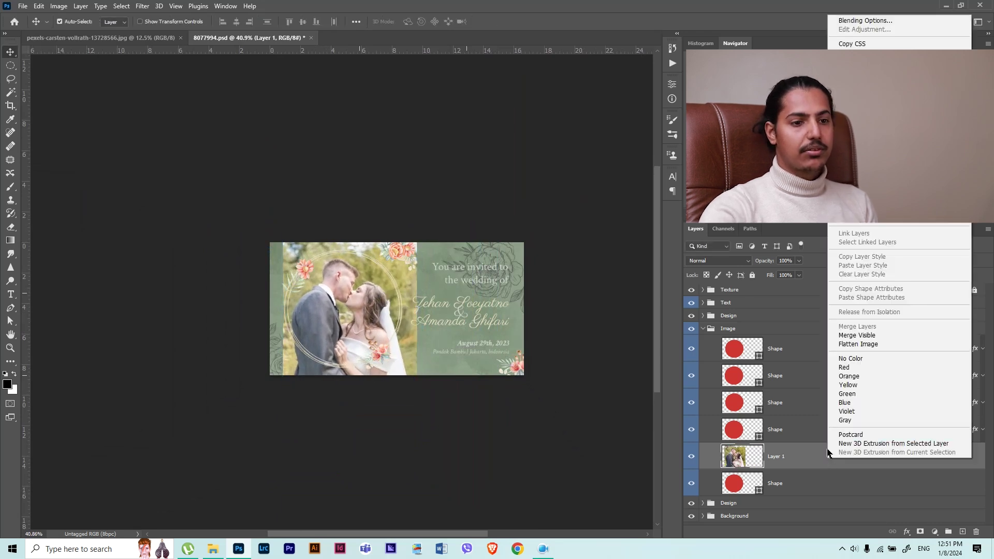
{"action": "left_click", "coordinate": [888, 223]}
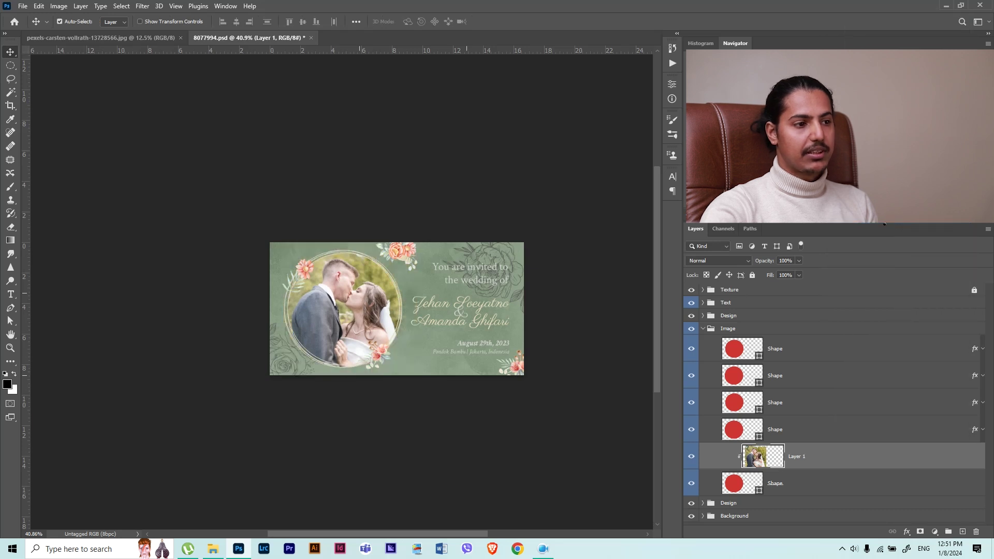
{"action": "left_click_drag", "start_coordinate": [496, 288], "coordinate": [546, 321]}
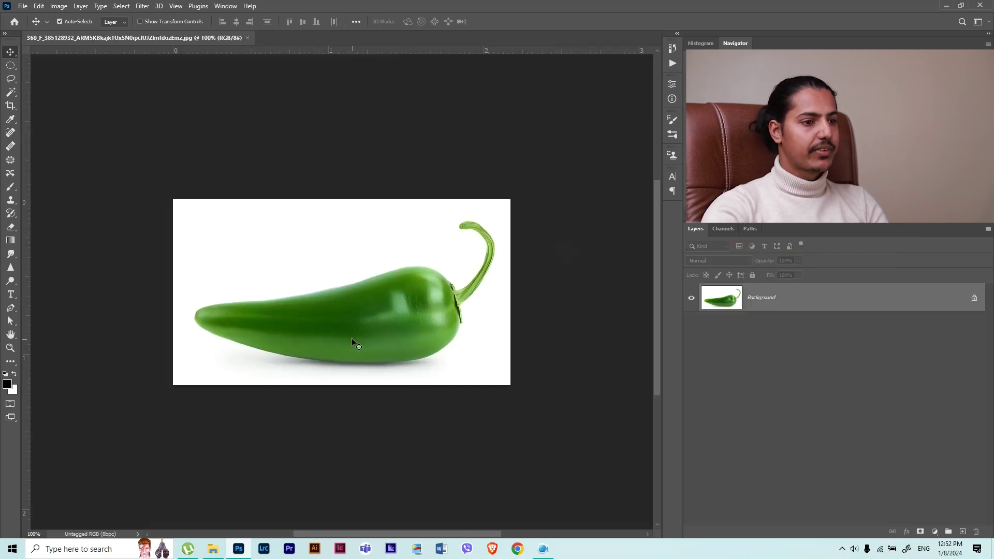
Step: Select the pepper as subject, copy it to Layer 1, and fill the Background white
{"action": "left_click", "coordinate": [126, 9]}
{"action": "left_click", "coordinate": [166, 127]}
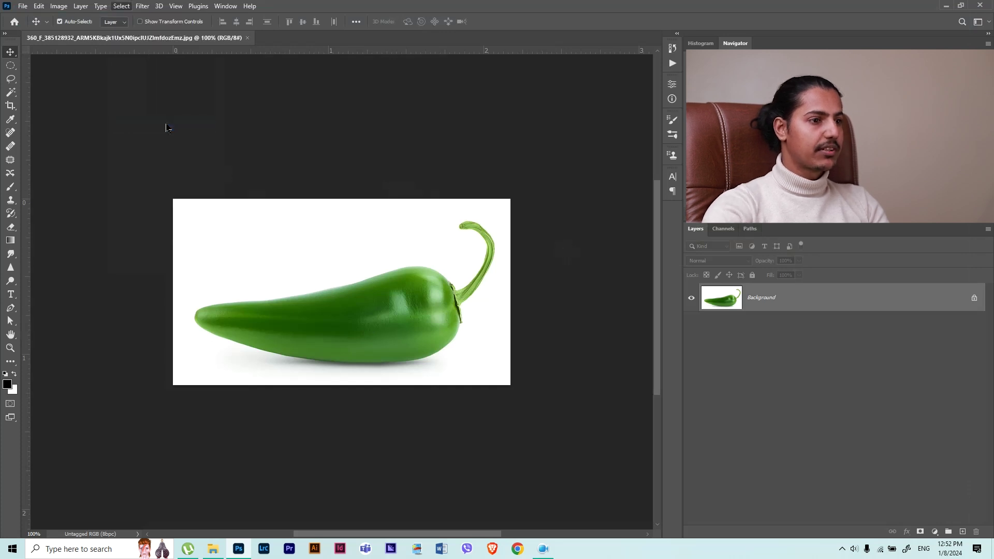
{"action": "key", "text": "ctrl+j"}
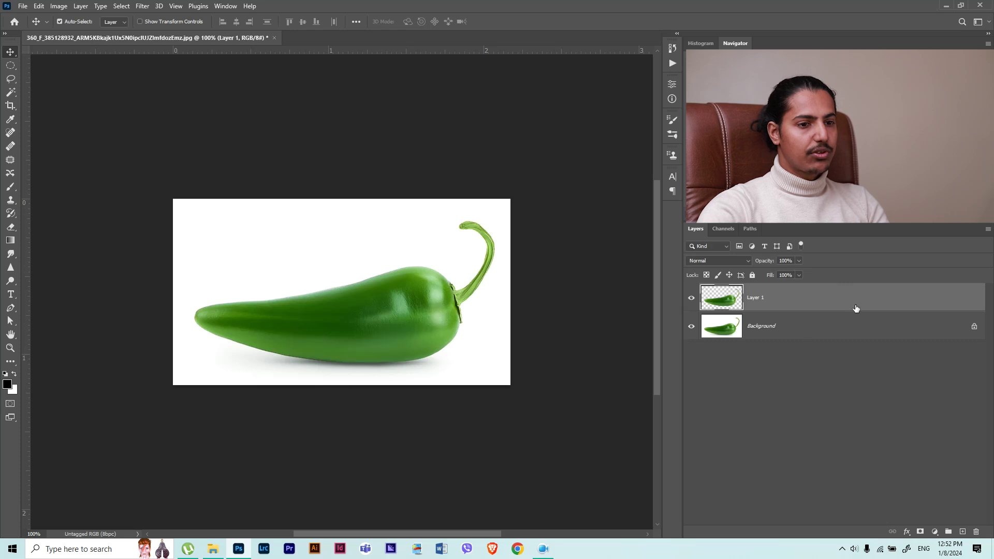
{"action": "left_click", "coordinate": [850, 326]}
{"action": "key", "text": "x"}
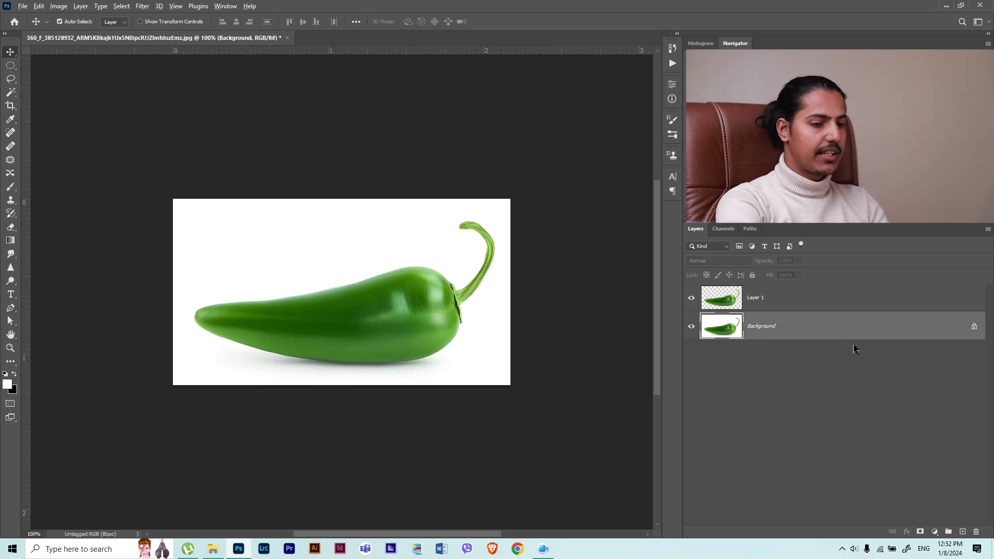
{"action": "key", "text": "x"}
{"action": "key", "text": "alt+d"}
{"action": "key", "text": "Escape"}
{"action": "key", "text": "x"}
{"action": "key", "text": "alt+BackSpace"}
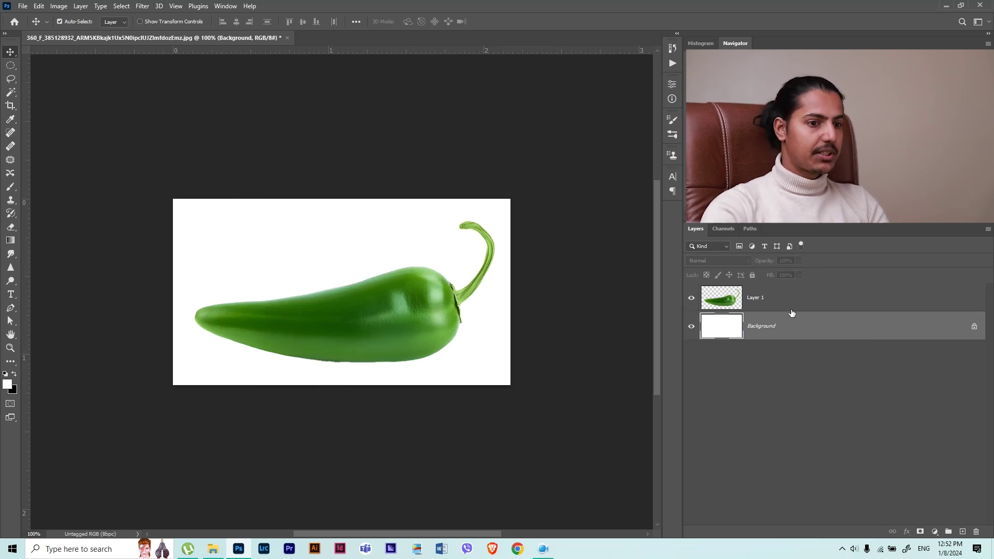
Step: Crop to 1:1 beyond the image top and bottom, filling the new canvas white
{"action": "key", "text": "c"}
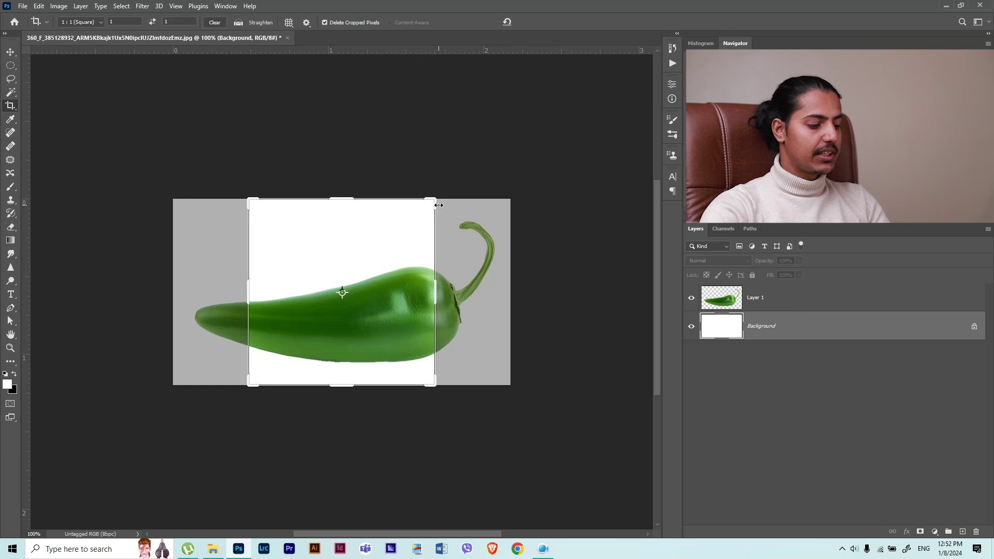
{"action": "left_click_drag", "start_coordinate": [437, 201], "coordinate": [519, 137]}
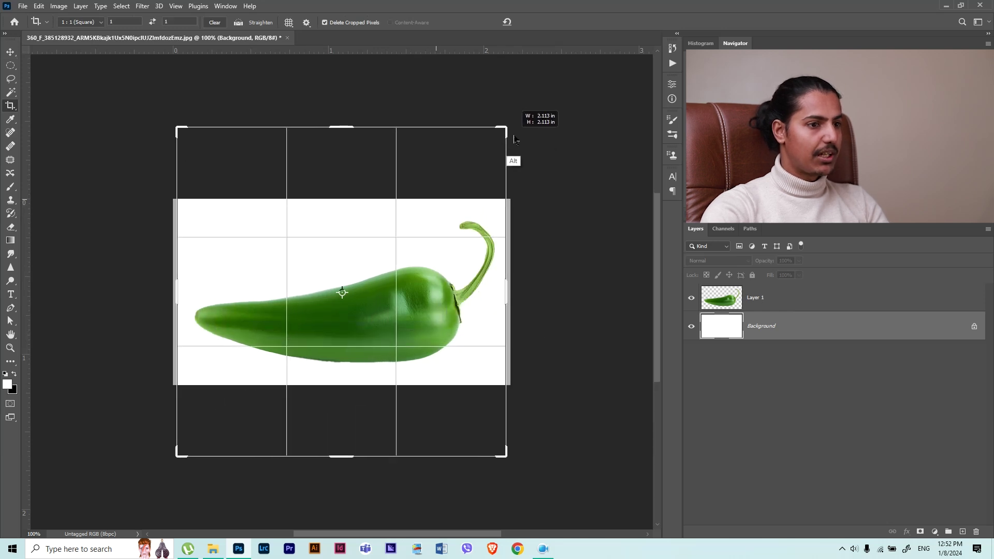
{"action": "key", "text": "Return"}
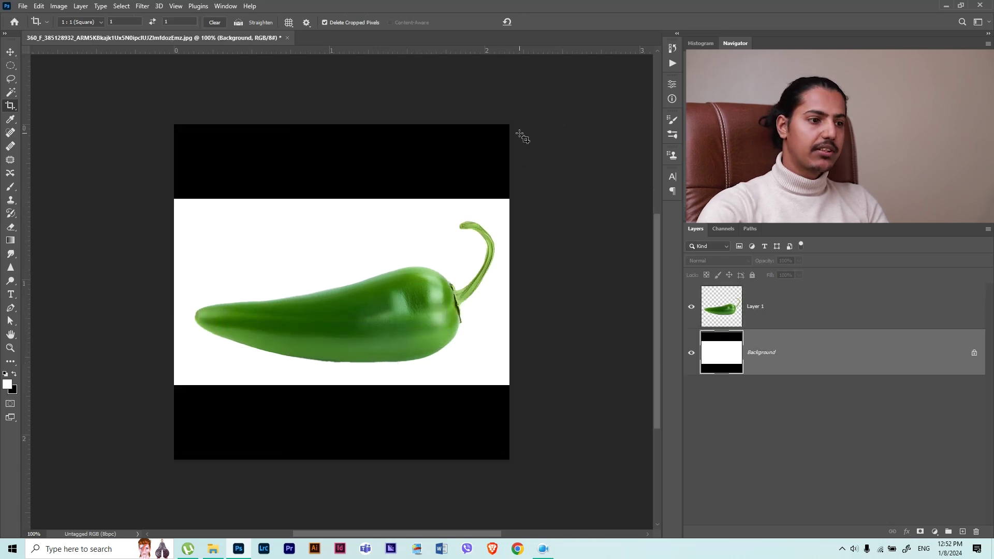
{"action": "key", "text": "alt+BackSpace"}
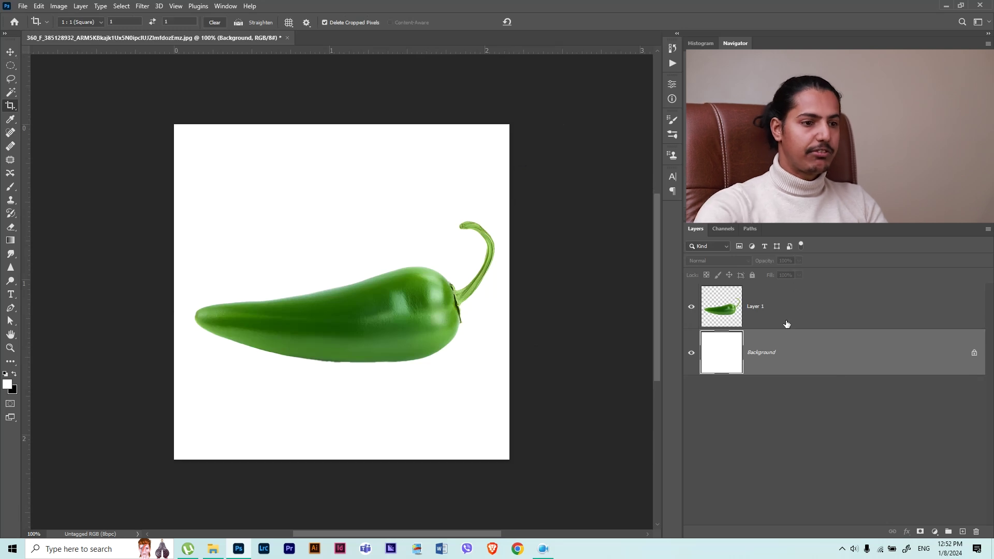
{"action": "left_click", "coordinate": [782, 320]}
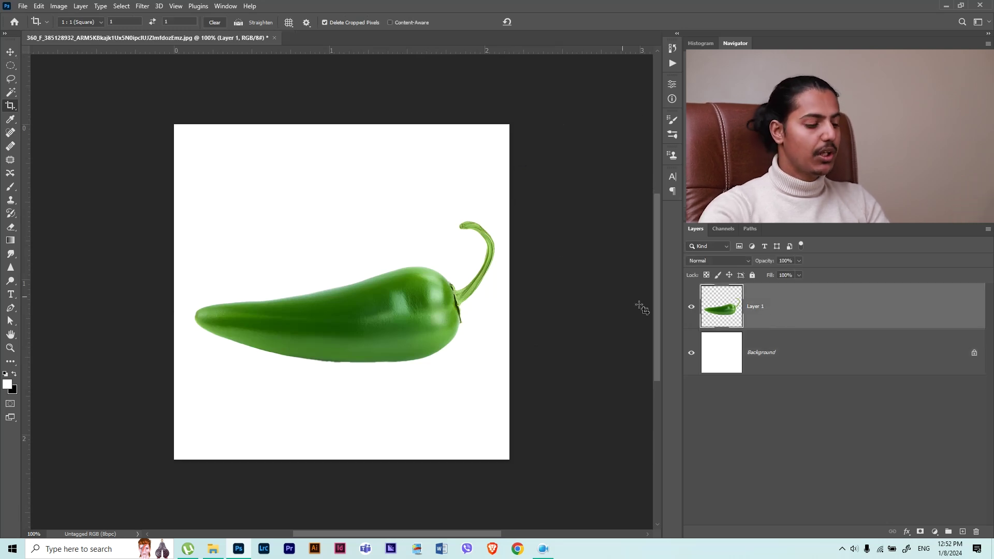
Step: Flip the pepper horizontally so the stem is at left, tilt and reposition it
{"action": "key", "text": "ctrl+t"}
{"action": "right_click", "coordinate": [412, 303]}
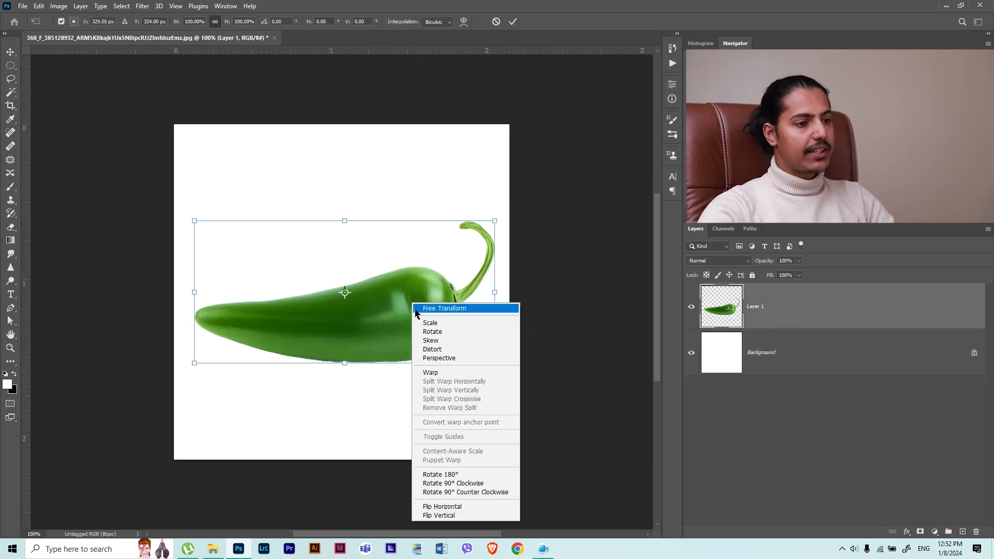
{"action": "left_click", "coordinate": [491, 507]}
{"action": "left_click_drag", "start_coordinate": [497, 416], "coordinate": [469, 450]}
{"action": "left_click_drag", "start_coordinate": [406, 349], "coordinate": [403, 340]}
{"action": "key", "text": "Return"}
Step: Add white 'CHILLI' text and move it onto the pepper's lower body
{"action": "key", "text": "t"}
{"action": "left_click", "coordinate": [258, 295]}
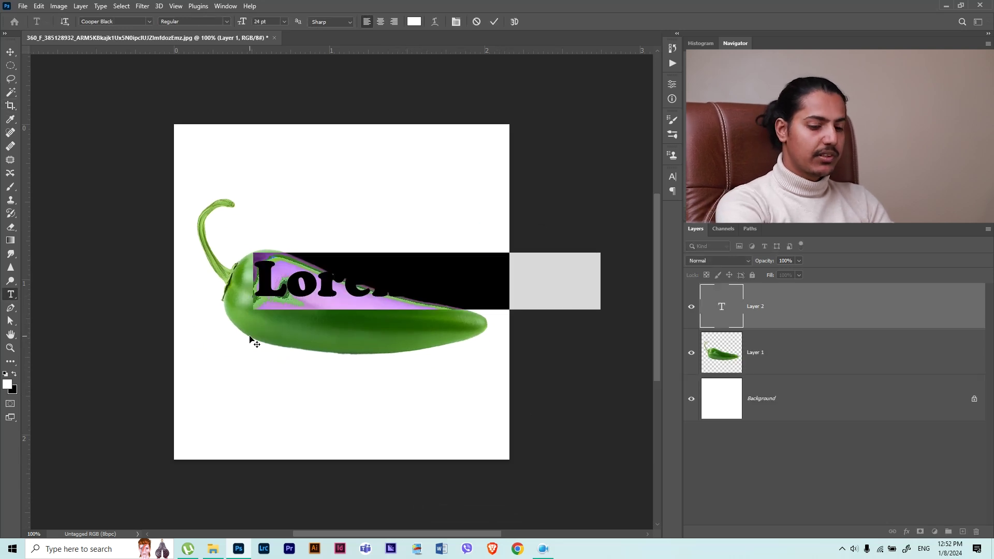
{"action": "type", "text": "CHILLI"}
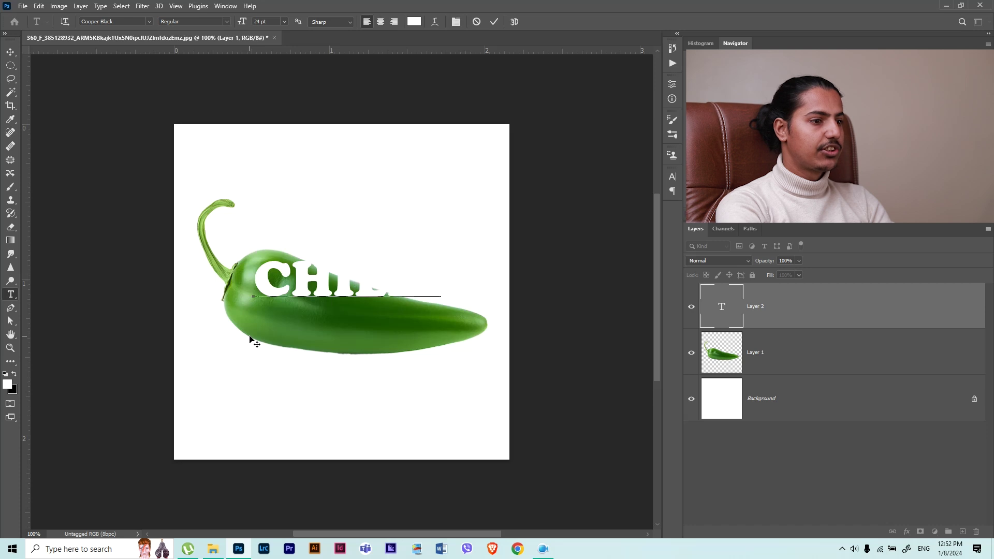
{"action": "left_click", "coordinate": [250, 339]}
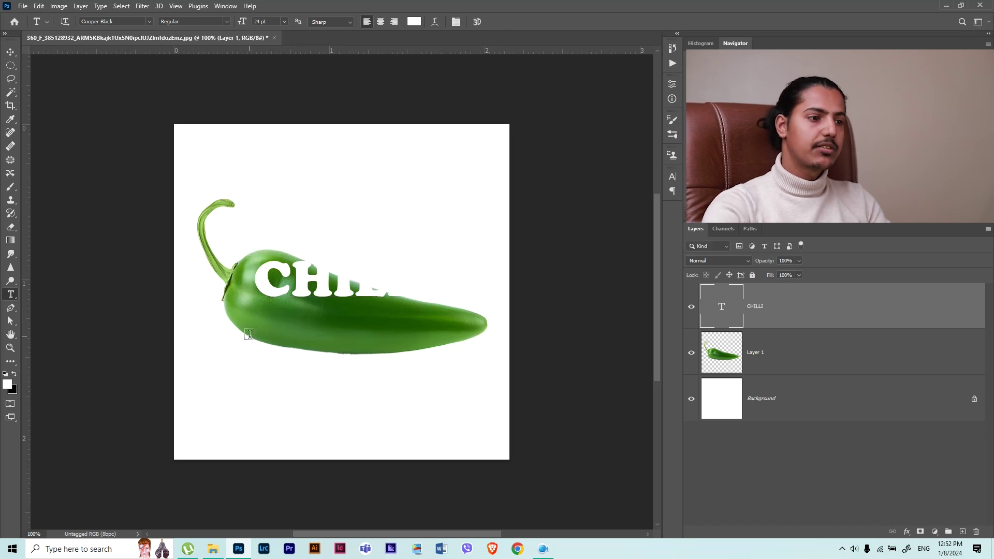
{"action": "key", "text": "v"}
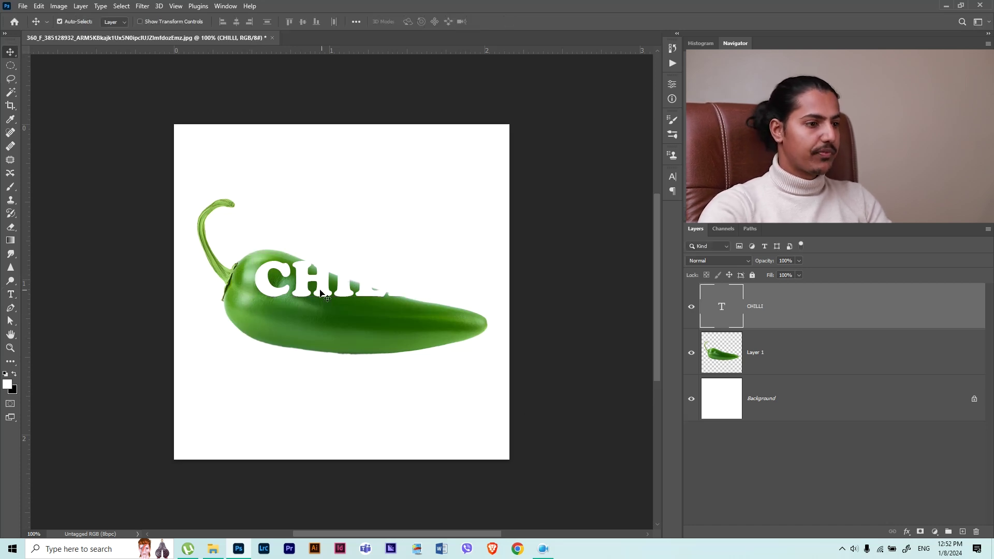
{"action": "left_click_drag", "start_coordinate": [325, 295], "coordinate": [313, 319]}
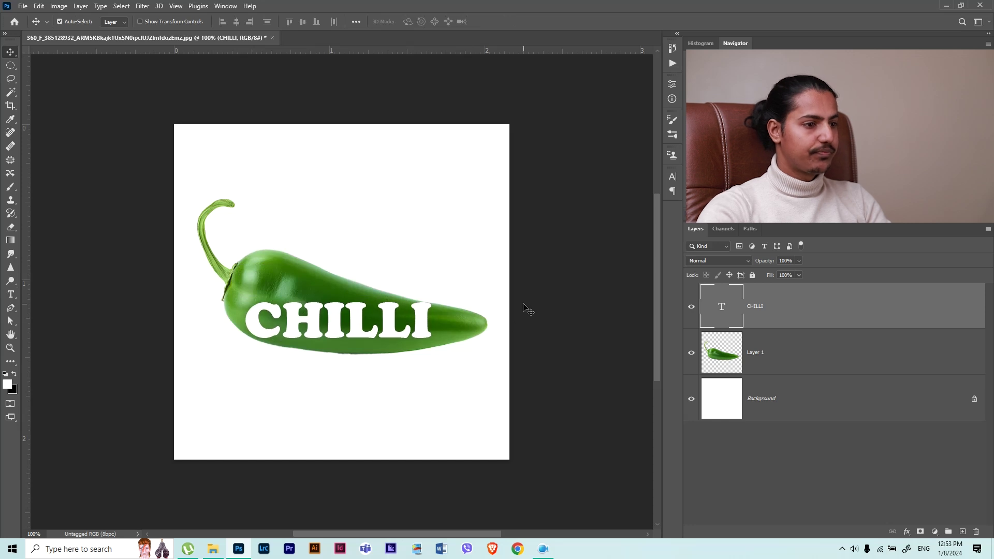
Step: Restore the full-colour view and reposition the CHILLI text onto the pepper body
{"action": "key", "text": "ctrl+5"}
{"action": "key", "text": "ctrl+z"}
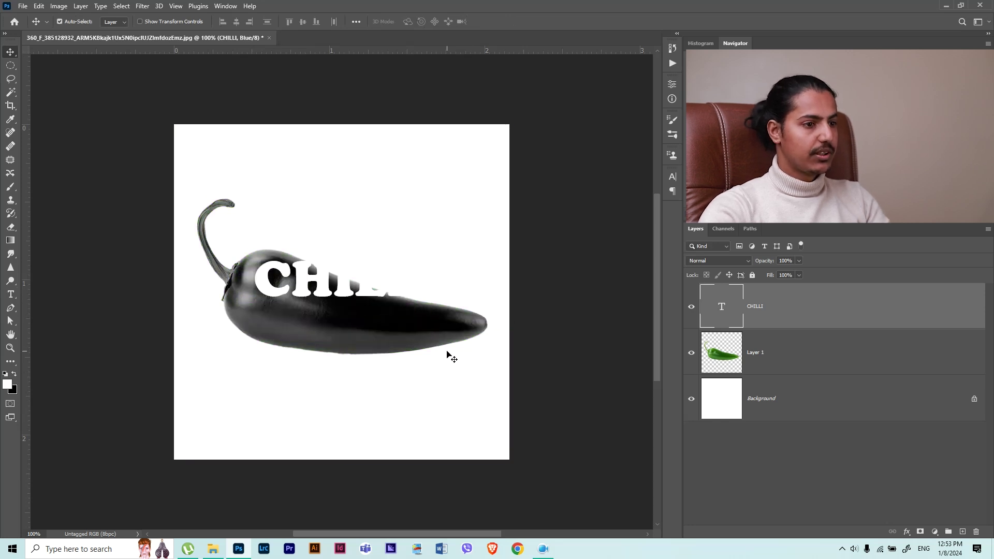
{"action": "left_click", "coordinate": [724, 229]}
{"action": "left_click", "coordinate": [719, 252]}
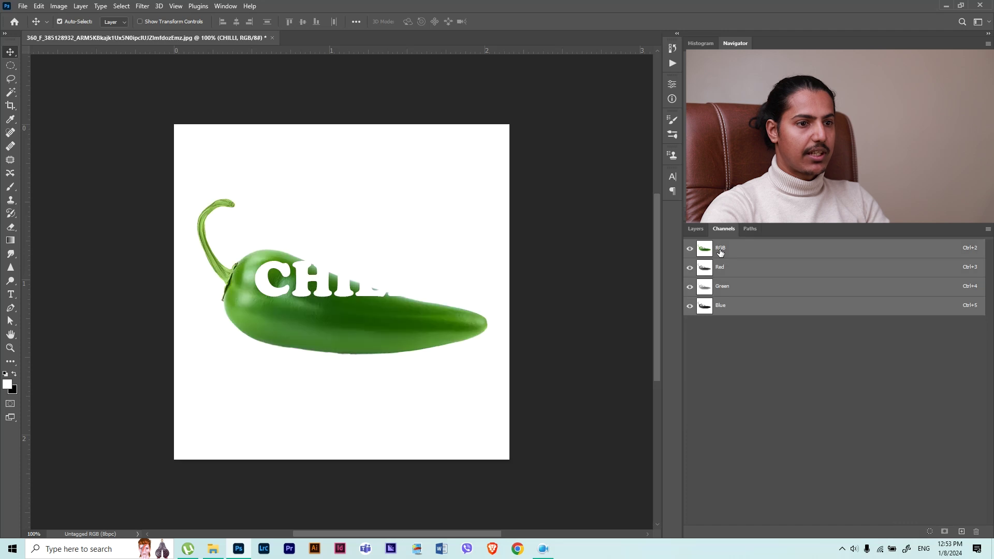
{"action": "left_click", "coordinate": [696, 229]}
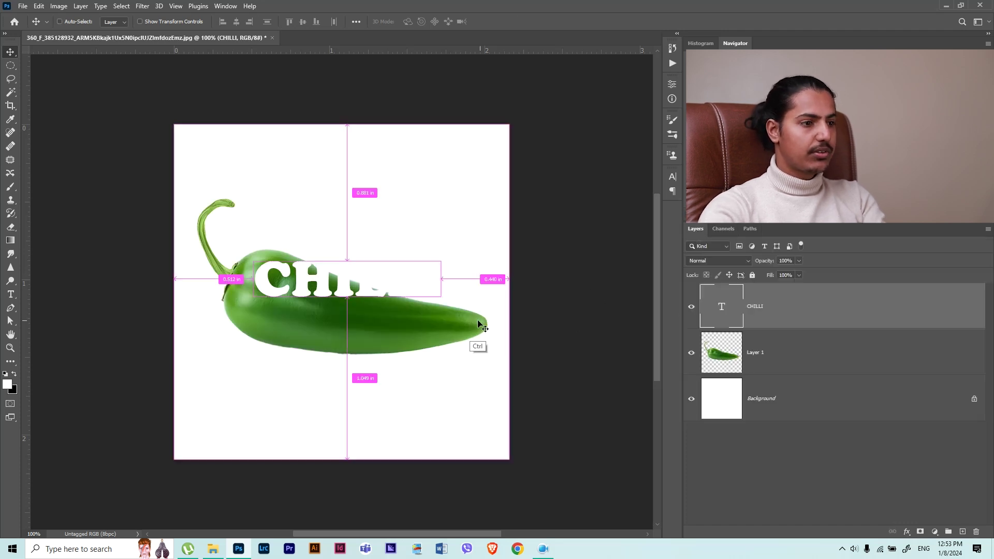
{"action": "key", "text": "ctrl+t"}
{"action": "mouse_move", "coordinate": [394, 290]}
{"action": "left_mouse_down"}
{"action": "mouse_move", "coordinate": [409, 325]}
{"action": "mouse_move", "coordinate": [447, 348]}
{"action": "mouse_move", "coordinate": [459, 381]}
{"action": "mouse_move", "coordinate": [437, 370]}
{"action": "left_mouse_up"}
{"action": "left_click_drag", "start_coordinate": [432, 321], "coordinate": [443, 324]}
{"action": "key", "text": "Return"}
Step: Convert CHILLI to a Smart Object and warp its corners to bend along the pepper
{"action": "right_click", "coordinate": [790, 311]}
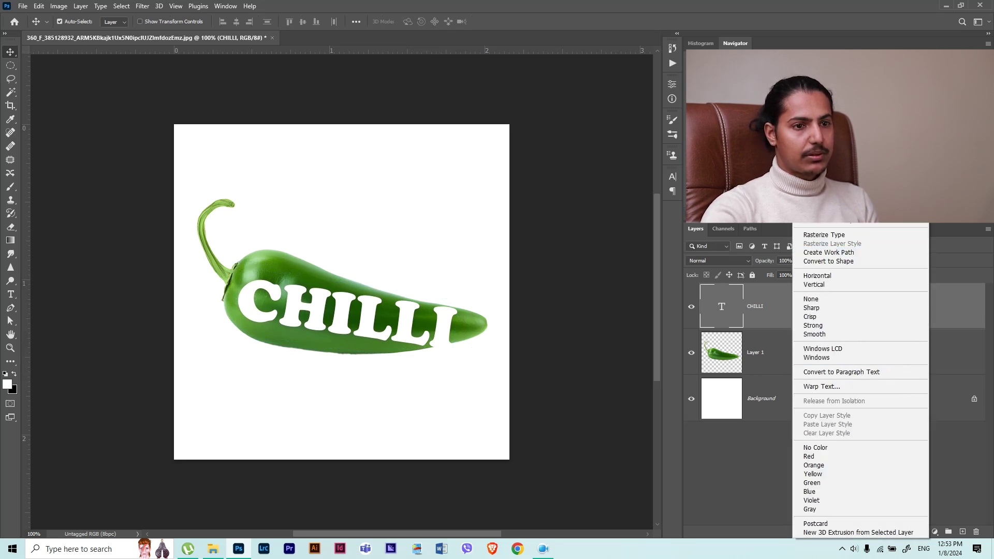
{"action": "left_click", "coordinate": [833, 226]}
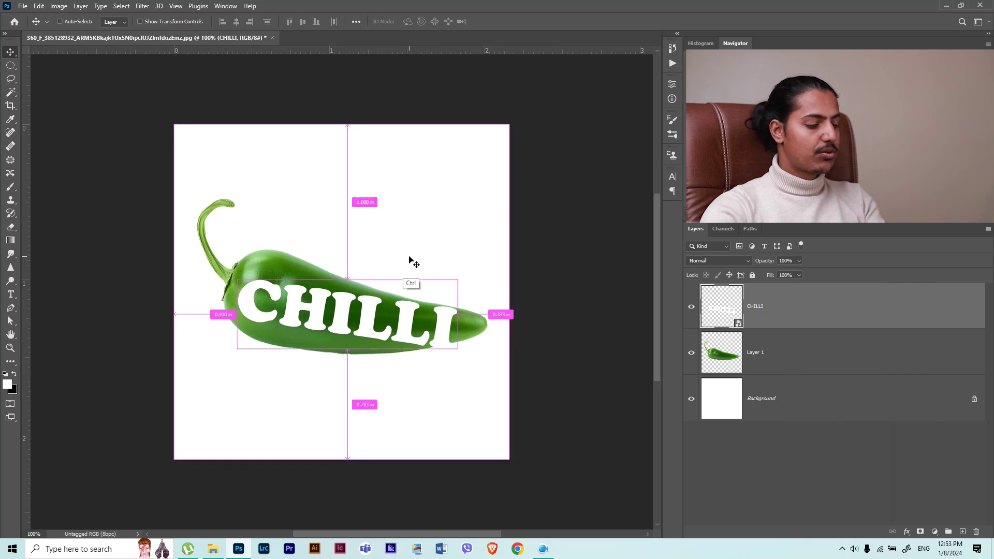
{"action": "key", "text": "ctrl+t"}
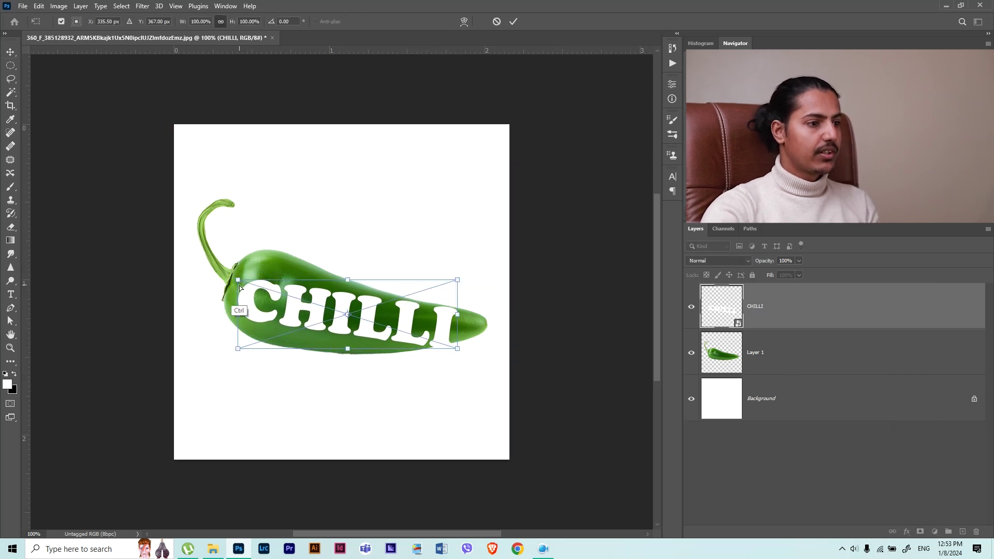
{"action": "left_click", "coordinate": [464, 21]}
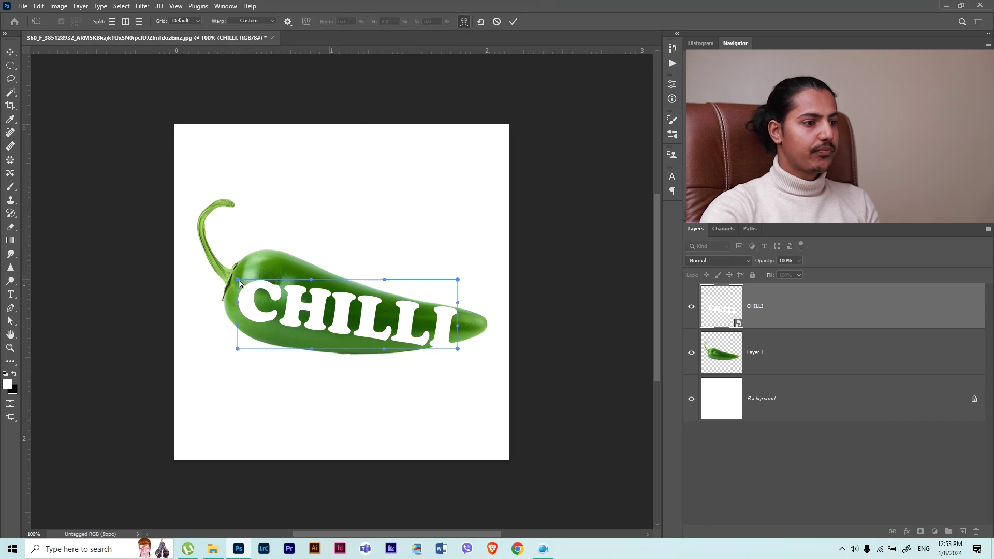
{"action": "left_click_drag", "start_coordinate": [239, 280], "coordinate": [266, 251]}
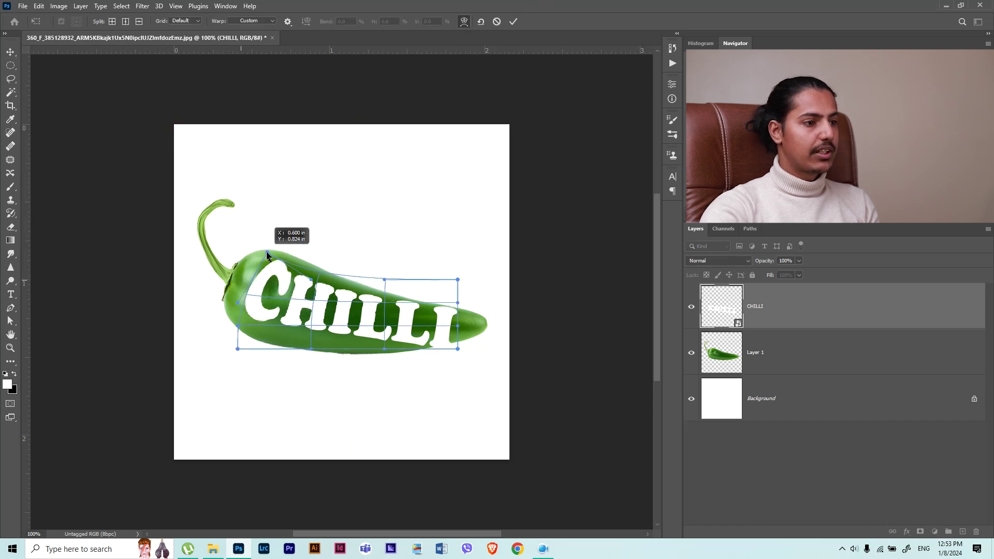
{"action": "left_click_drag", "start_coordinate": [238, 351], "coordinate": [240, 341]}
{"action": "left_click_drag", "start_coordinate": [456, 281], "coordinate": [445, 273]}
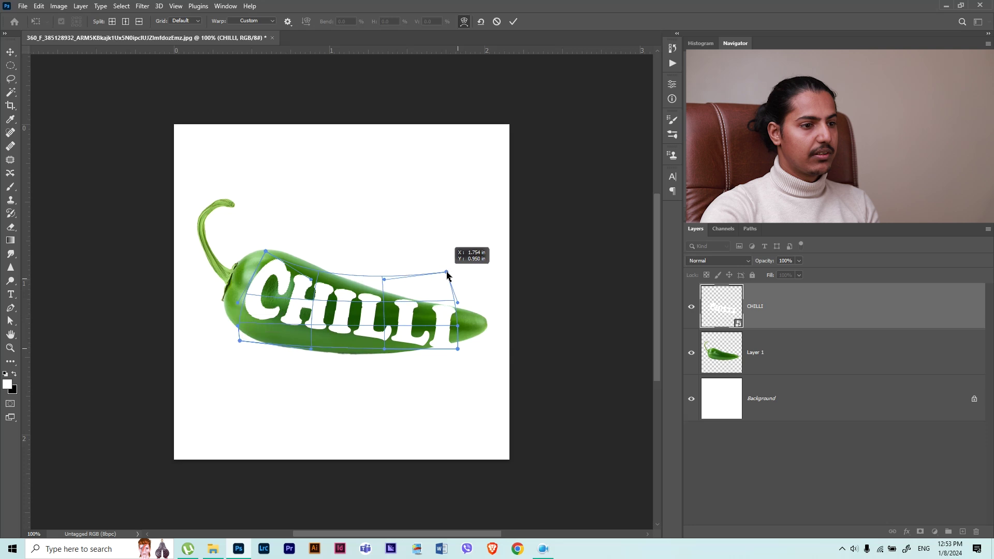
{"action": "left_click_drag", "start_coordinate": [459, 350], "coordinate": [451, 343]}
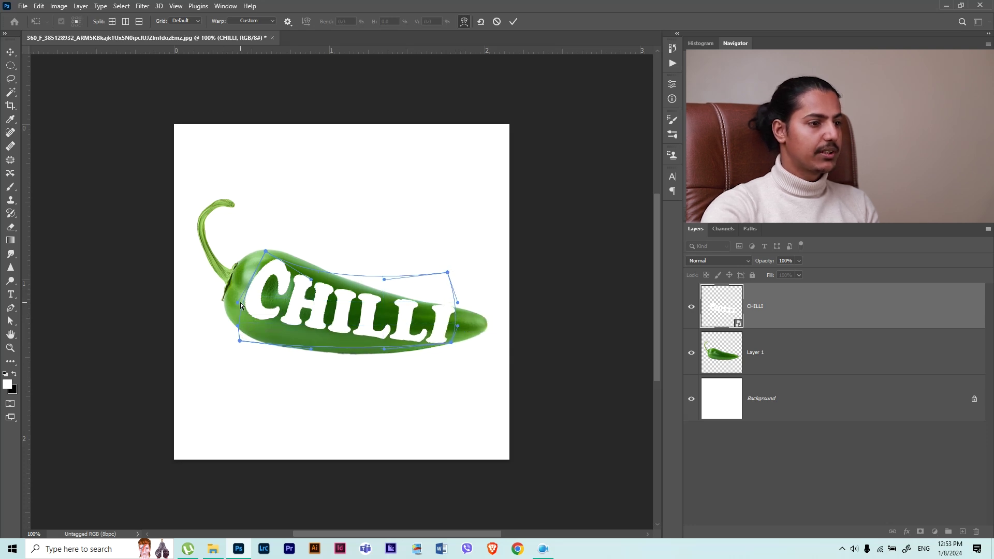
{"action": "left_click_drag", "start_coordinate": [314, 278], "coordinate": [325, 267]}
{"action": "left_click_drag", "start_coordinate": [385, 280], "coordinate": [380, 271]}
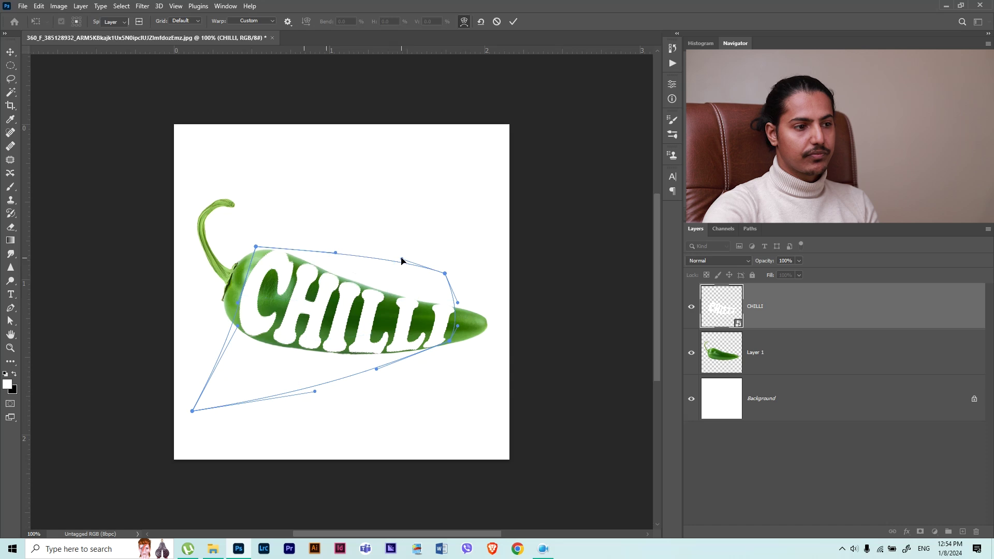
{"action": "key", "text": "Return"}
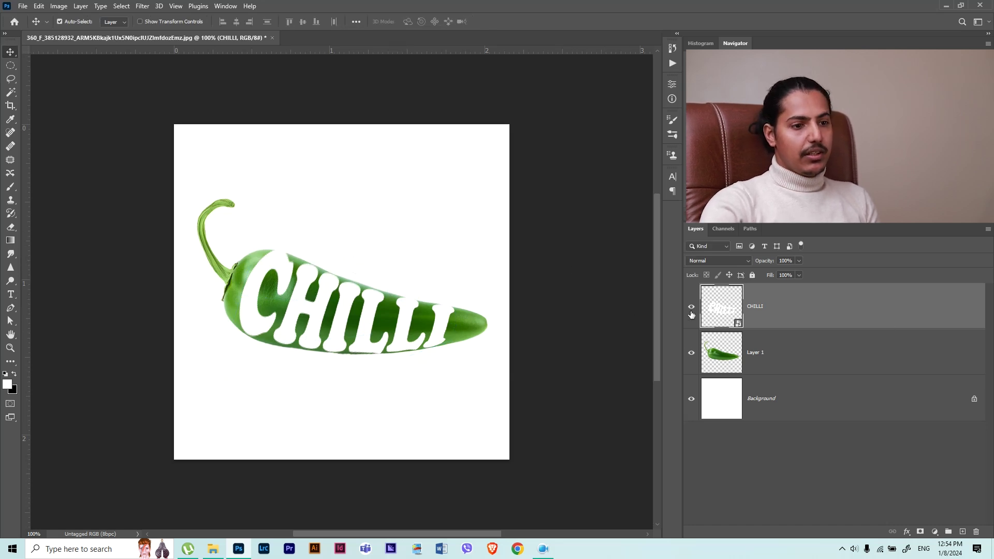
Step: Toggle the CHILLI, pepper and background layers' visibility to check transparency
{"action": "left_click_drag", "start_coordinate": [691, 315], "coordinate": [691, 355]}
{"action": "left_click", "coordinate": [745, 404]}
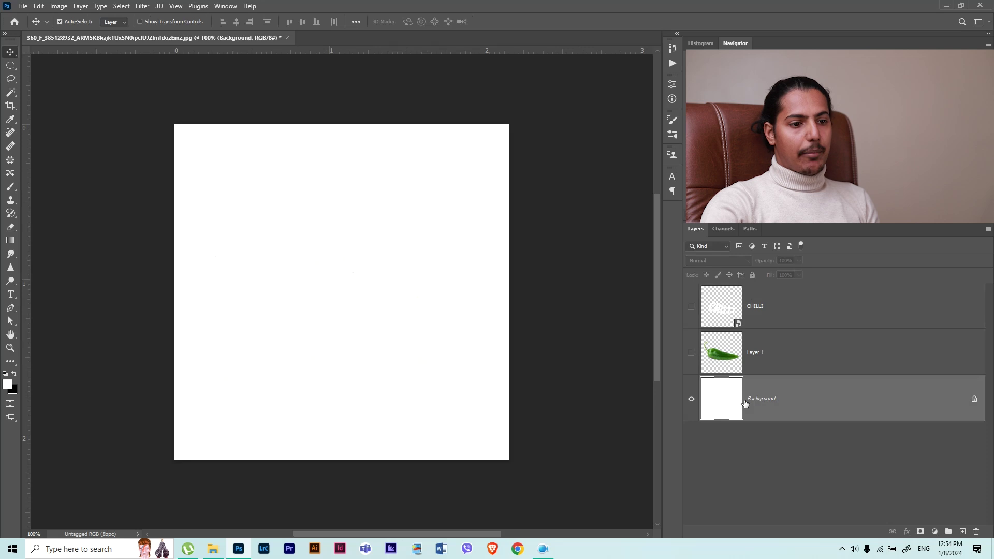
{"action": "left_click", "coordinate": [711, 362]}
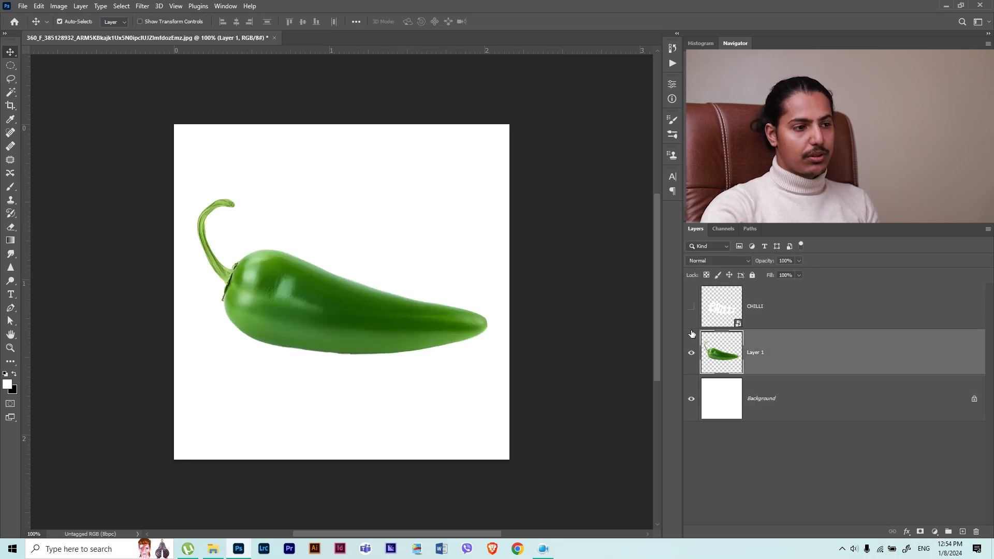
{"action": "left_click", "coordinate": [691, 399]}
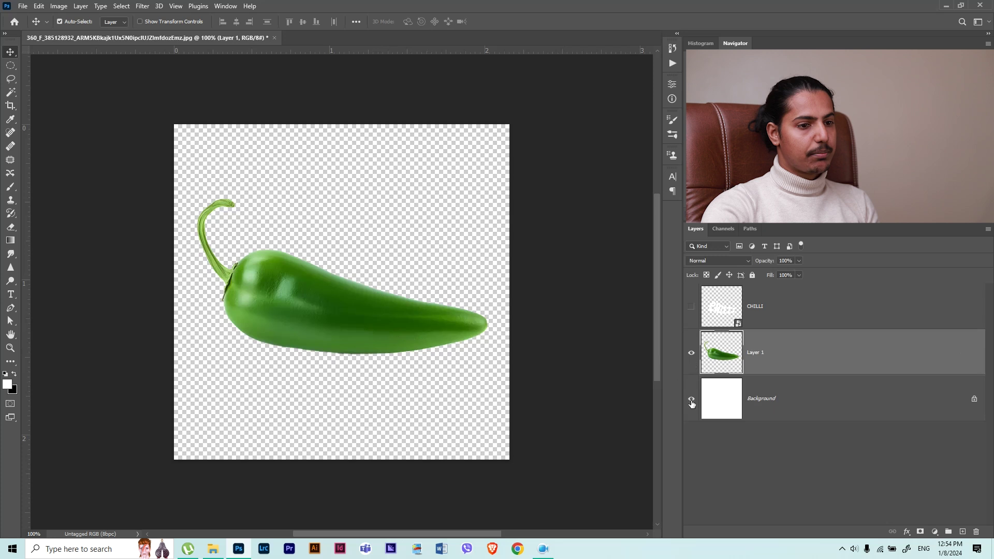
{"action": "left_click", "coordinate": [691, 400]}
{"action": "left_click", "coordinate": [784, 325]}
{"action": "left_click", "coordinate": [690, 309]}
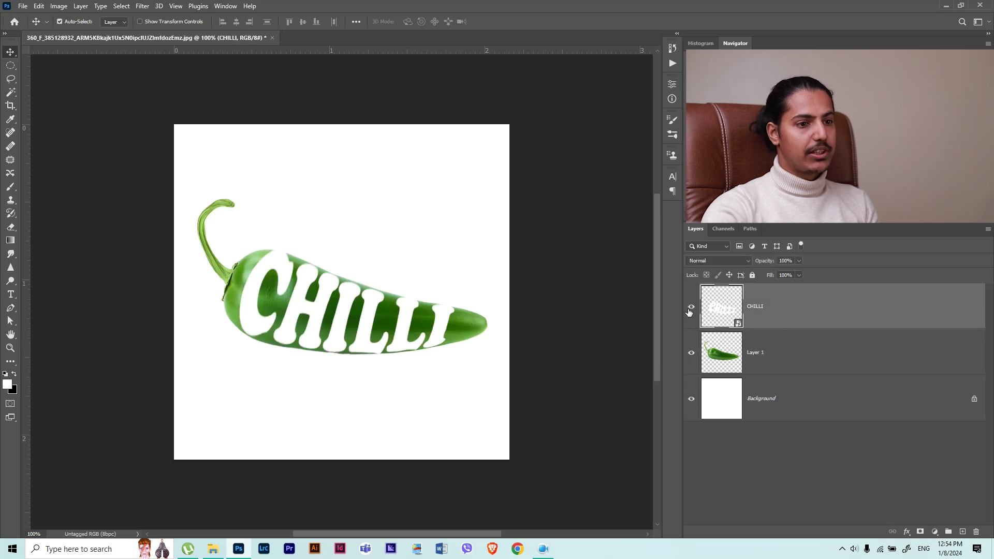
{"action": "left_click", "coordinate": [690, 309]}
{"action": "left_click", "coordinate": [690, 306]}
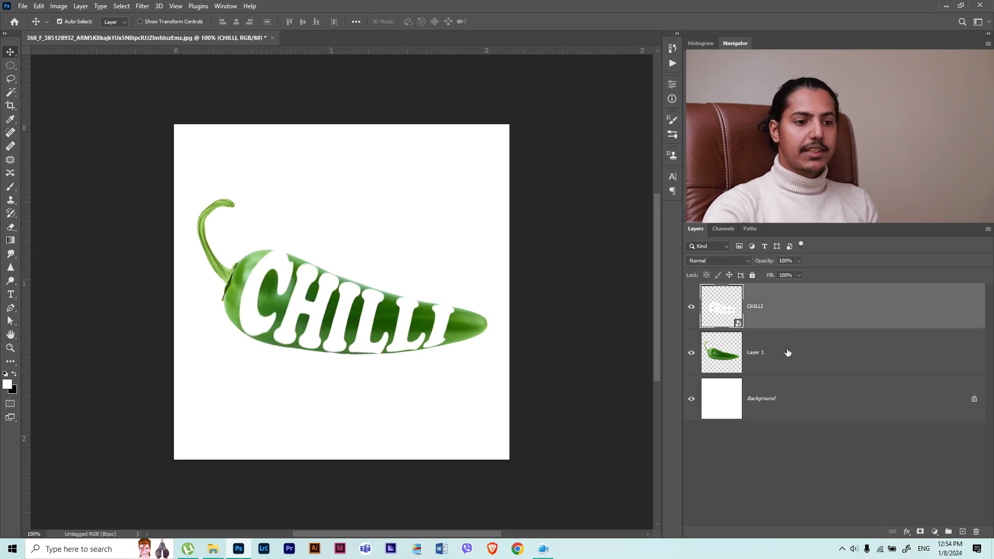
Step: Duplicate the pepper layer above CHILLI and hide the original pepper and white background
{"action": "left_click", "coordinate": [789, 352]}
{"action": "key", "text": "ctrl+j"}
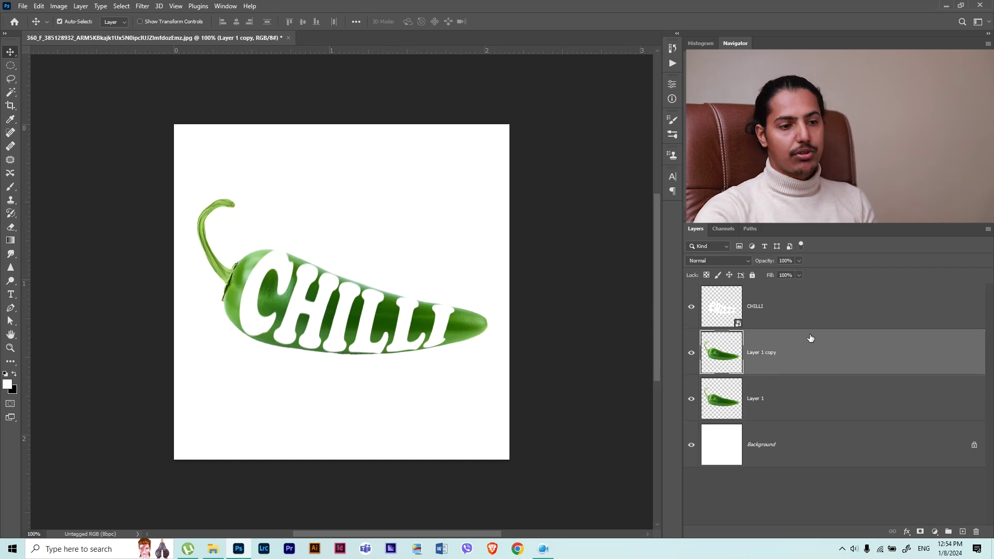
{"action": "left_click_drag", "start_coordinate": [811, 338], "coordinate": [812, 285]}
{"action": "left_click", "coordinate": [691, 399]}
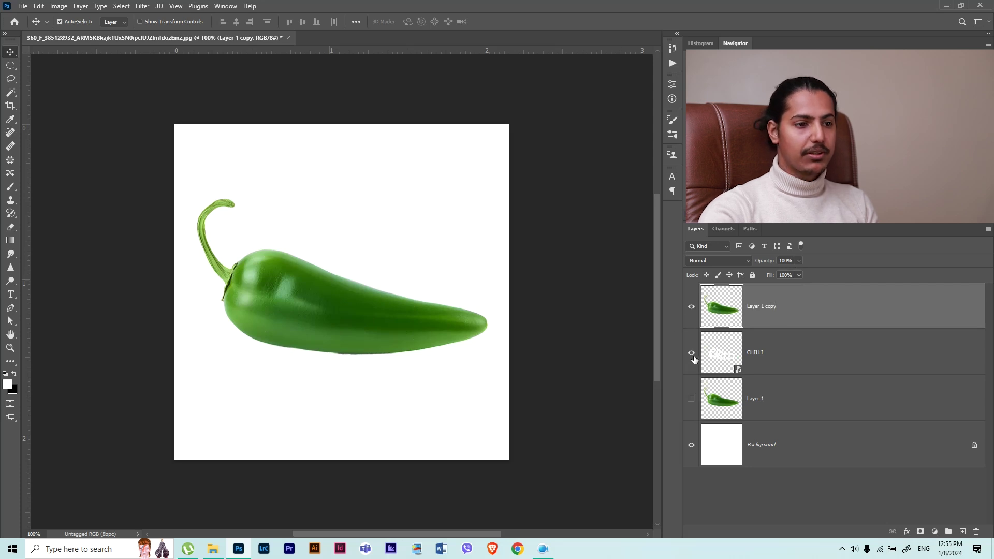
{"action": "left_click", "coordinate": [691, 447]}
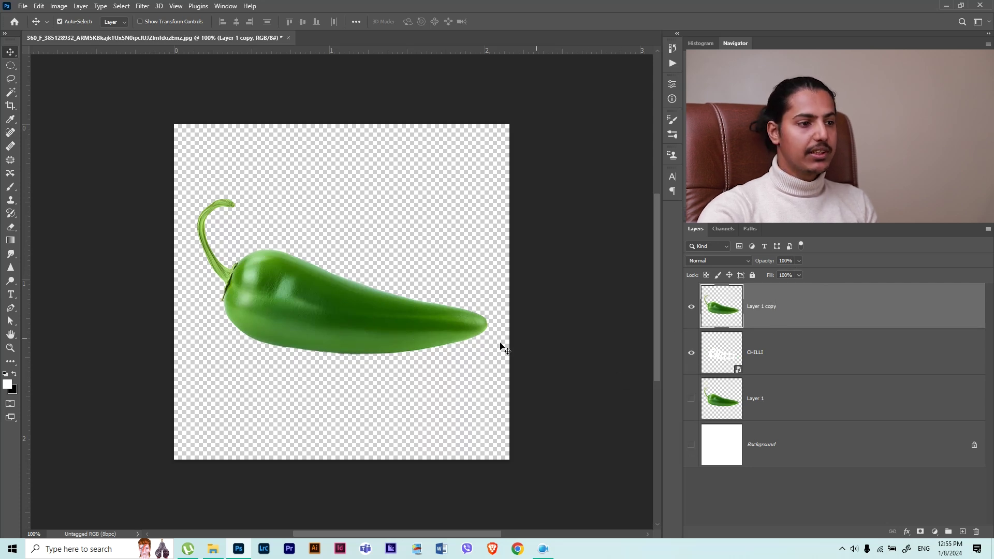
{"action": "left_click_drag", "start_coordinate": [430, 336], "coordinate": [419, 440]}
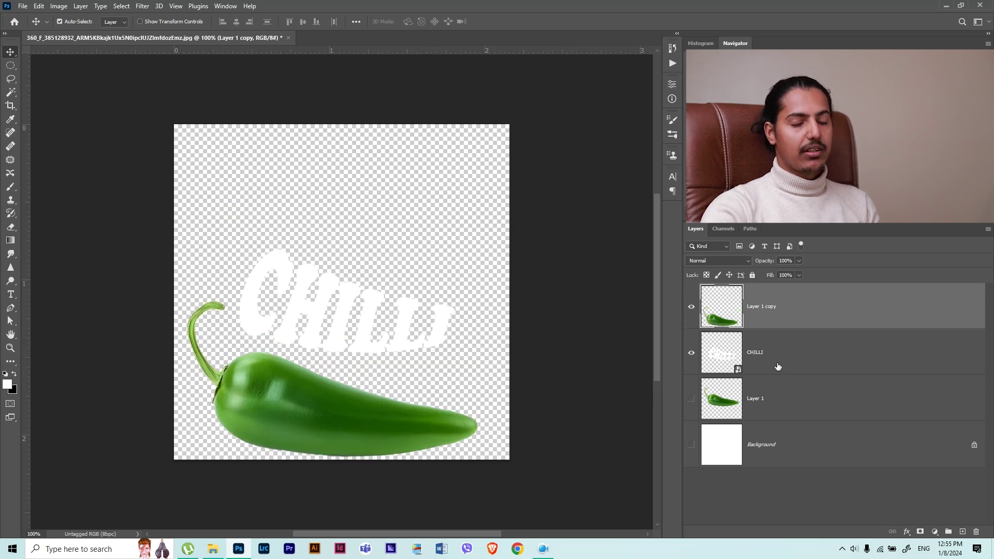
{"action": "key", "text": "ctrl+z"}
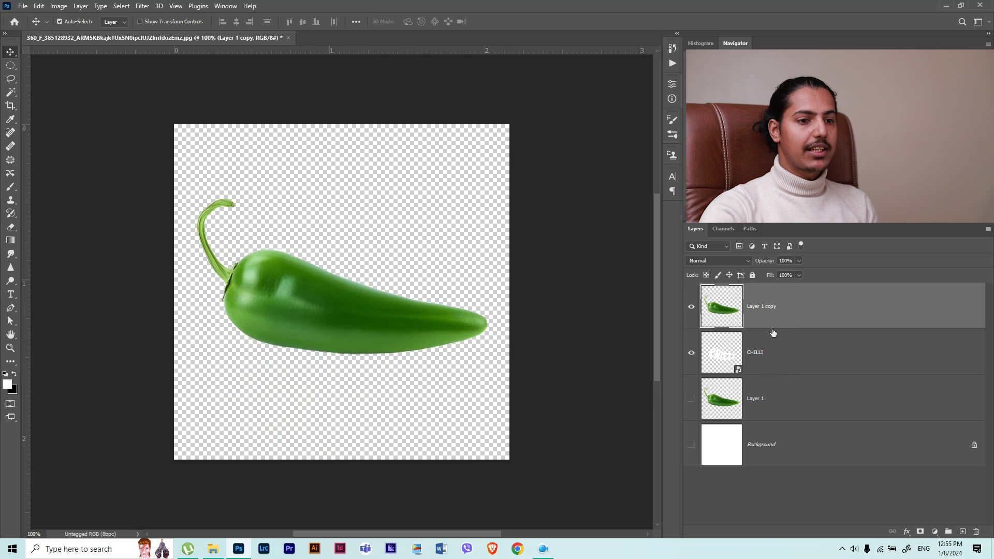
Step: Clip the pepper copy into the CHILLI text and show the original pepper and background again
{"action": "right_click", "coordinate": [879, 319]}
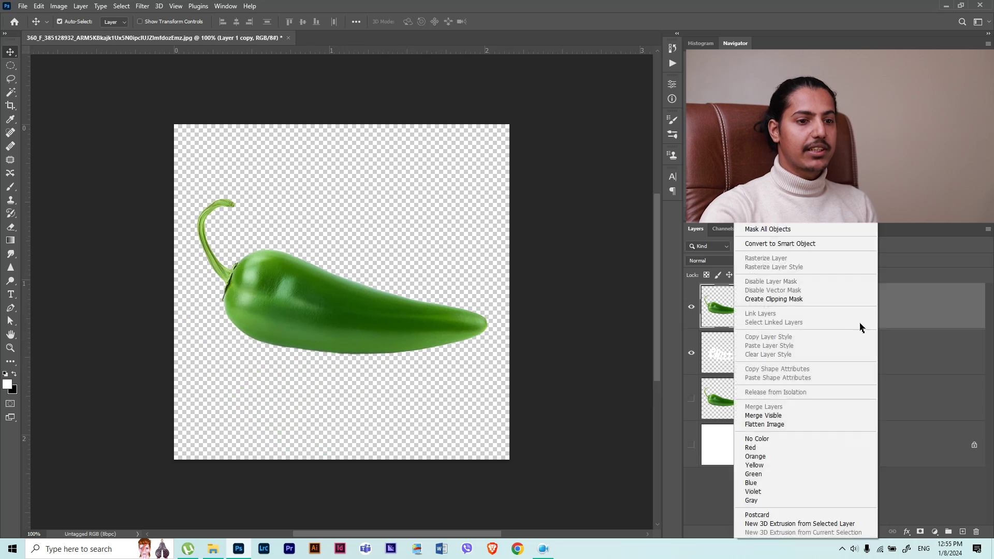
{"action": "left_click", "coordinate": [799, 299]}
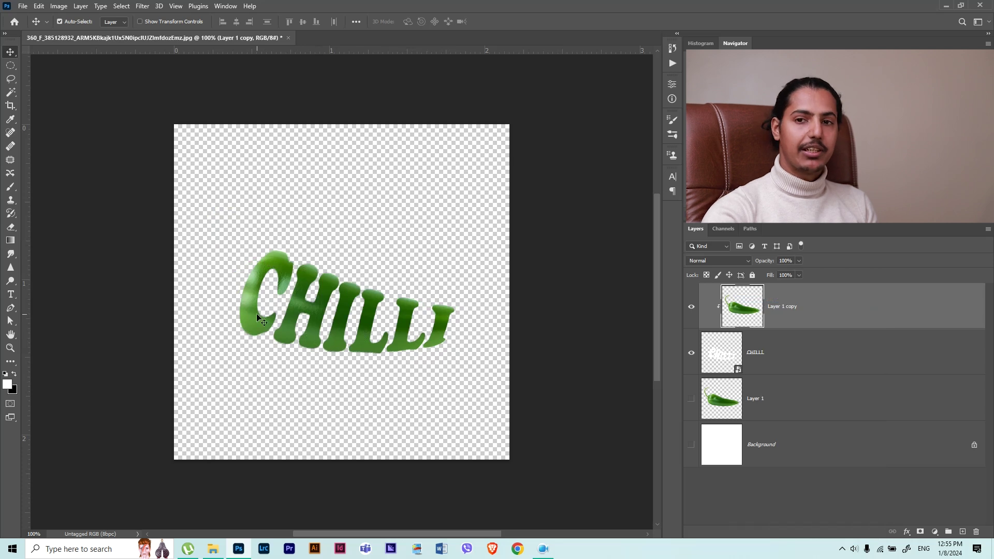
{"action": "left_click", "coordinate": [690, 407]}
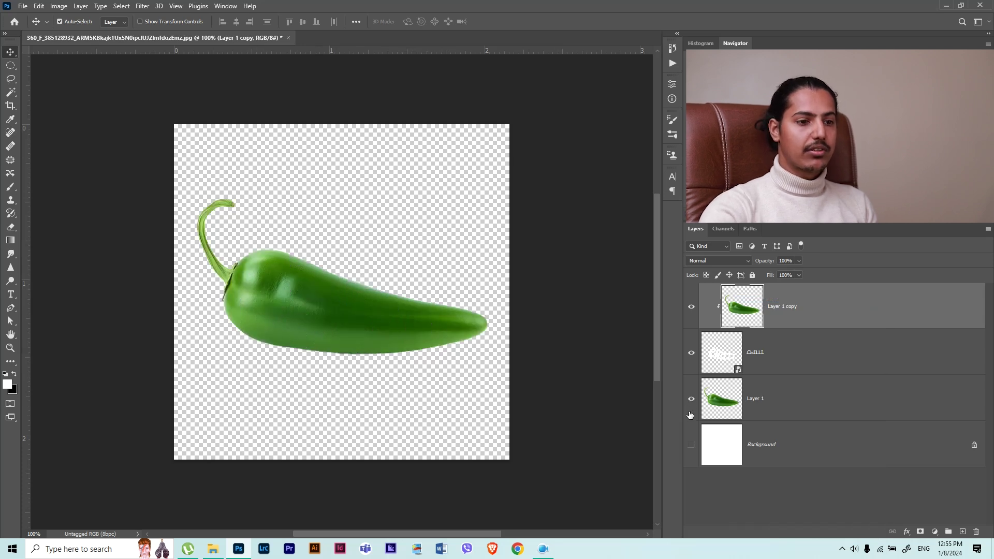
{"action": "left_click", "coordinate": [791, 404]}
{"action": "left_click", "coordinate": [691, 445]}
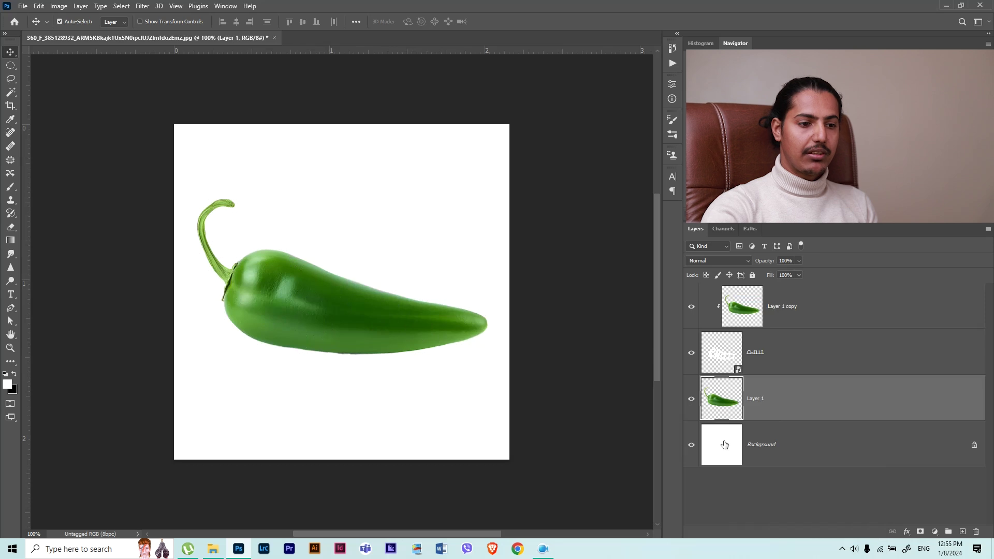
Step: Trial-move the pepper layers to reveal CHILLI, undoing each move
{"action": "left_click_drag", "start_coordinate": [439, 334], "coordinate": [434, 353]}
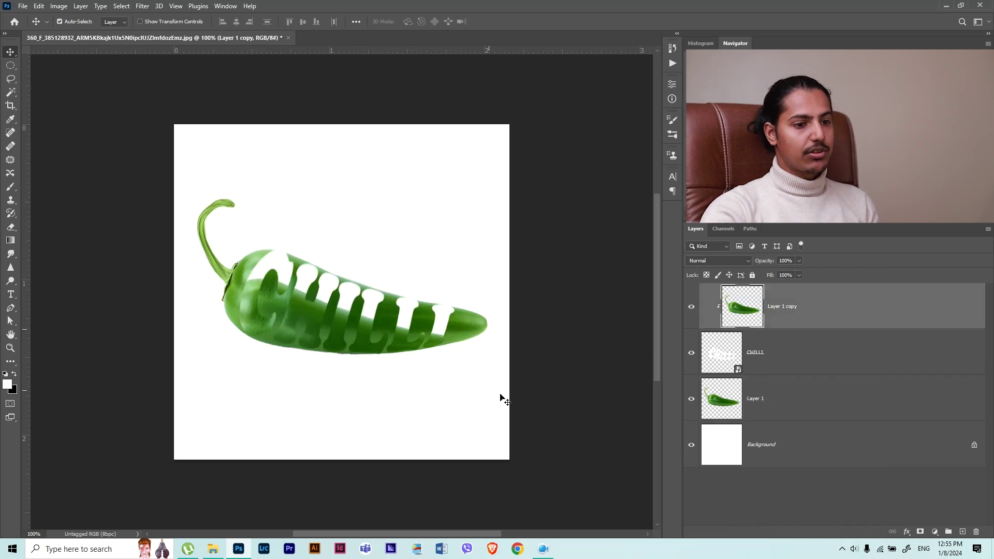
{"action": "key", "text": "ctrl+z"}
{"action": "left_click", "coordinate": [810, 409]}
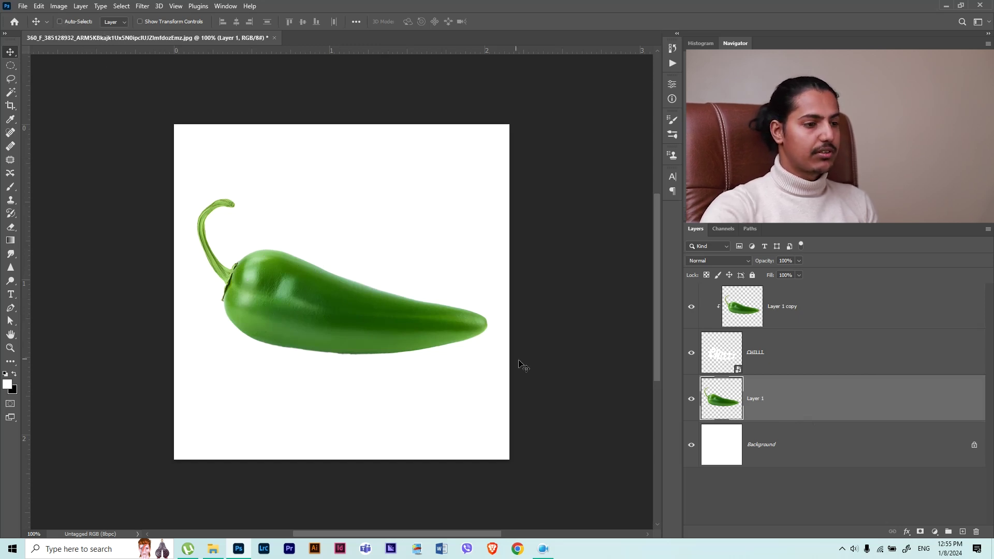
{"action": "left_click_drag", "start_coordinate": [440, 331], "coordinate": [492, 368]}
{"action": "key", "text": "ctrl+z"}
{"action": "left_click_drag", "start_coordinate": [456, 334], "coordinate": [445, 391]}
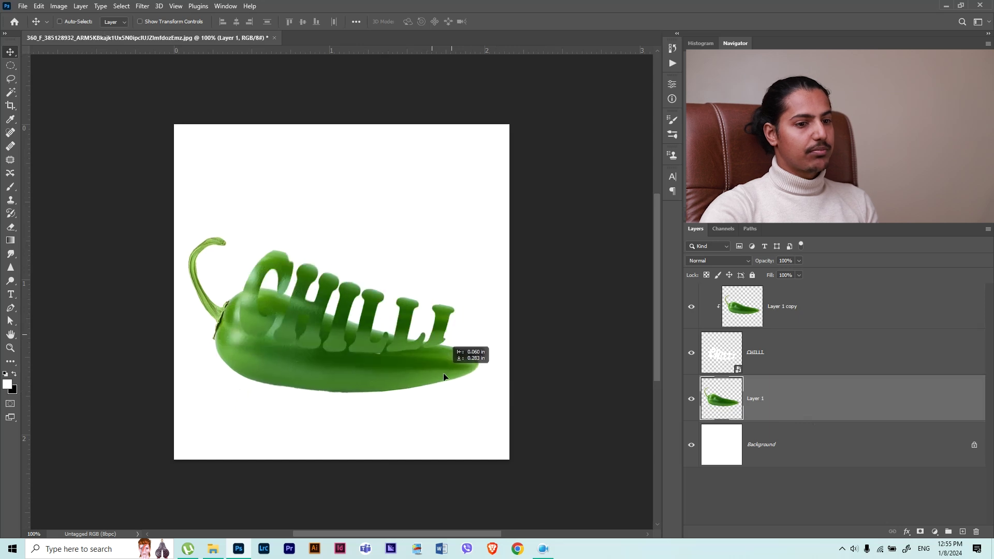
{"action": "key", "text": "ctrl+z"}
Step: Group the pepper copy and CHILLI text layers into Group 1
{"action": "left_click", "coordinate": [859, 318]}
{"action": "left_click", "coordinate": [857, 352], "text": "ctrl"}
{"action": "key", "text": "ctrl+g"}
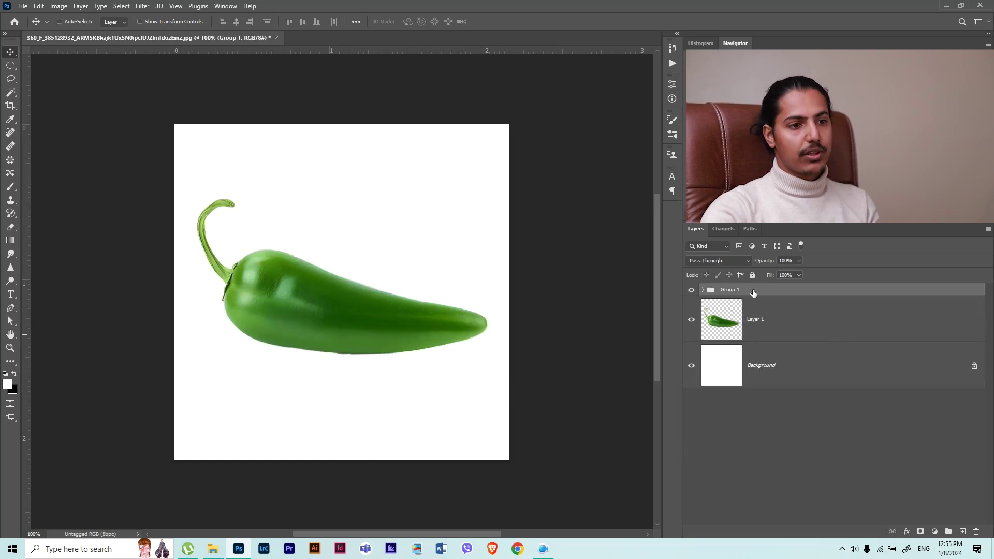
Step: Rename Group 1 to CLIPPEED
{"action": "double_click", "coordinate": [734, 291]}
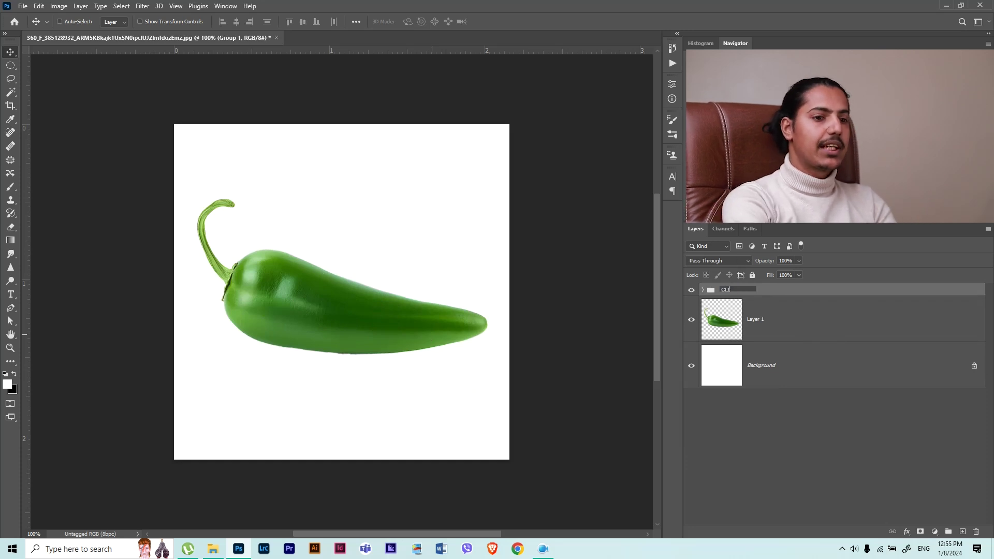
{"action": "type", "text": "D"}
{"action": "key", "text": "Return"}
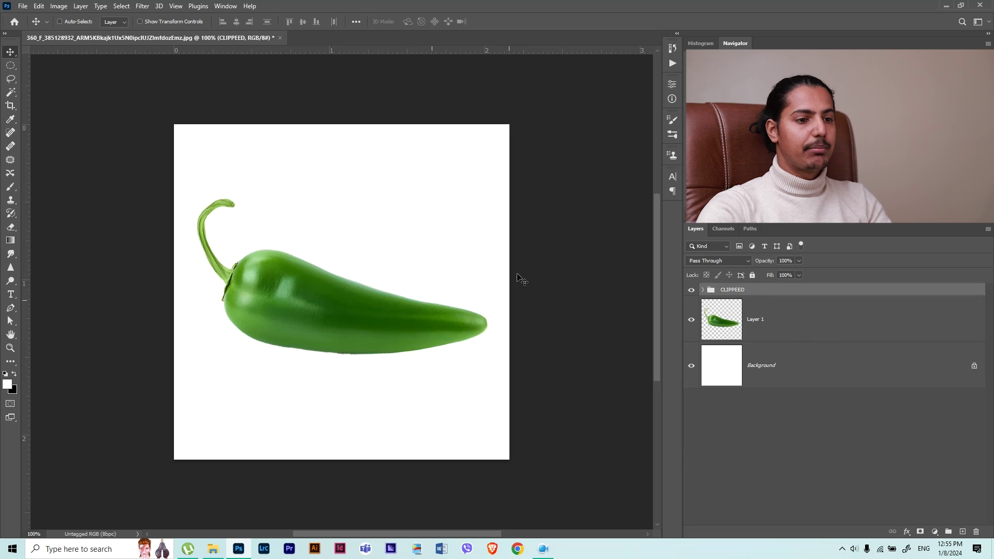
Step: Check the original pepper's visibility, then give Layer 1 a hide-all black mask
{"action": "left_click", "coordinate": [691, 320]}
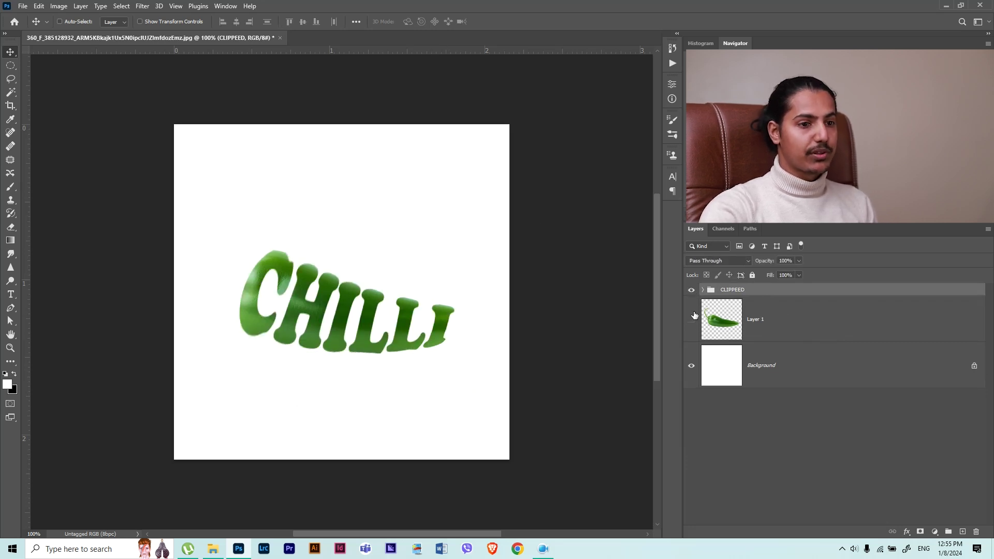
{"action": "left_click", "coordinate": [691, 319]}
{"action": "left_click", "coordinate": [770, 327]}
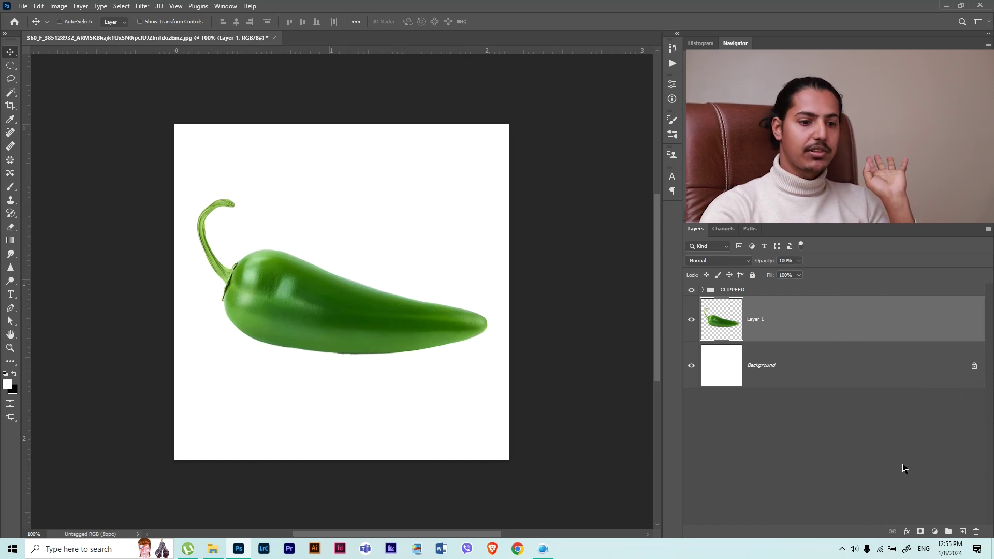
{"action": "left_click", "coordinate": [920, 533], "text": "alt"}
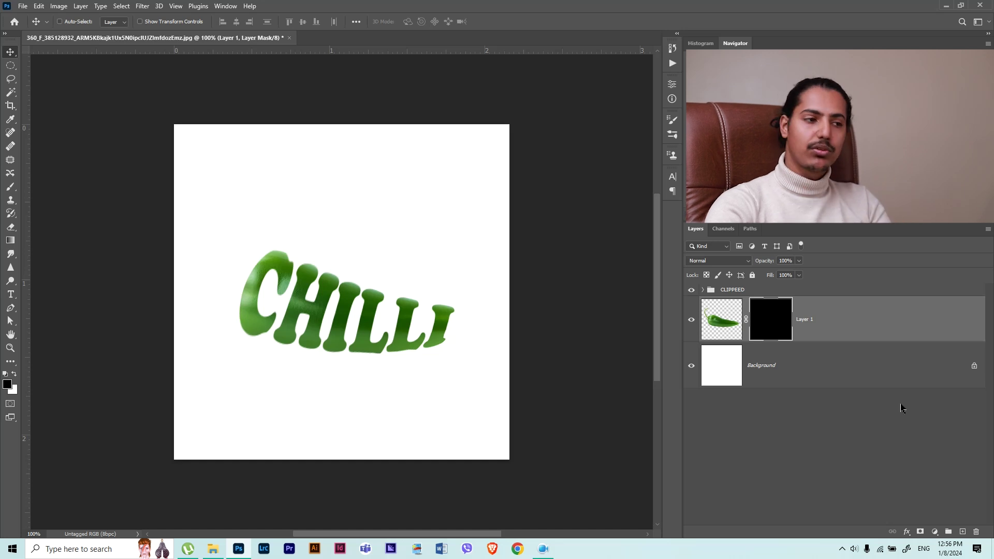
Step: Paint white on the mask with a smaller brush to reveal the pepper stem and bulb
{"action": "key", "text": "b"}
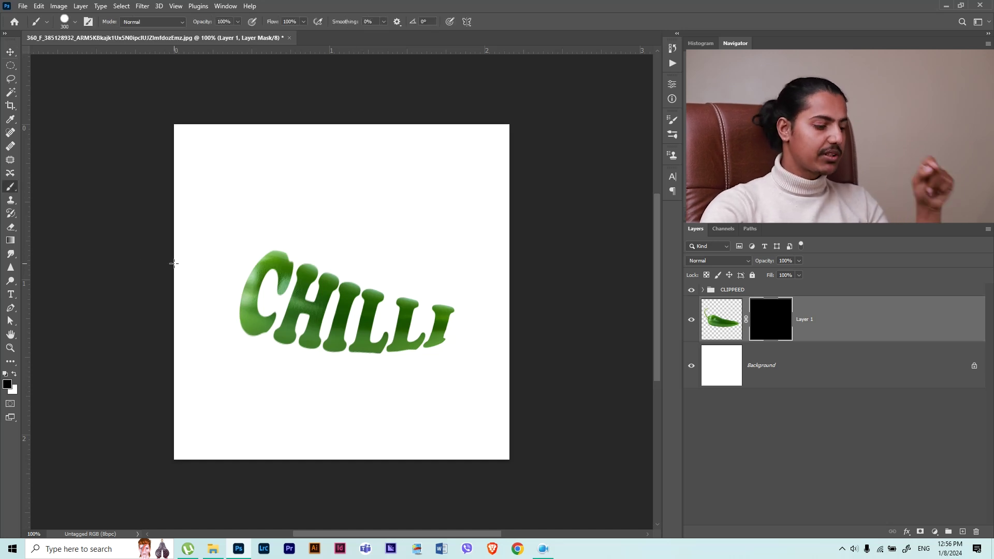
{"action": "left_click", "coordinate": [14, 374]}
{"action": "key", "text": "bracketleft"}
{"action": "key", "text": "bracketleft"}
{"action": "key", "text": "bracketleft"}
{"action": "key", "text": "bracketleft"}
{"action": "key", "text": "bracketleft"}
{"action": "key", "text": "bracketleft"}
{"action": "mouse_move", "coordinate": [215, 231]}
{"action": "left_mouse_down"}
{"action": "mouse_move", "coordinate": [235, 200]}
{"action": "mouse_move", "coordinate": [239, 219]}
{"action": "left_mouse_up"}
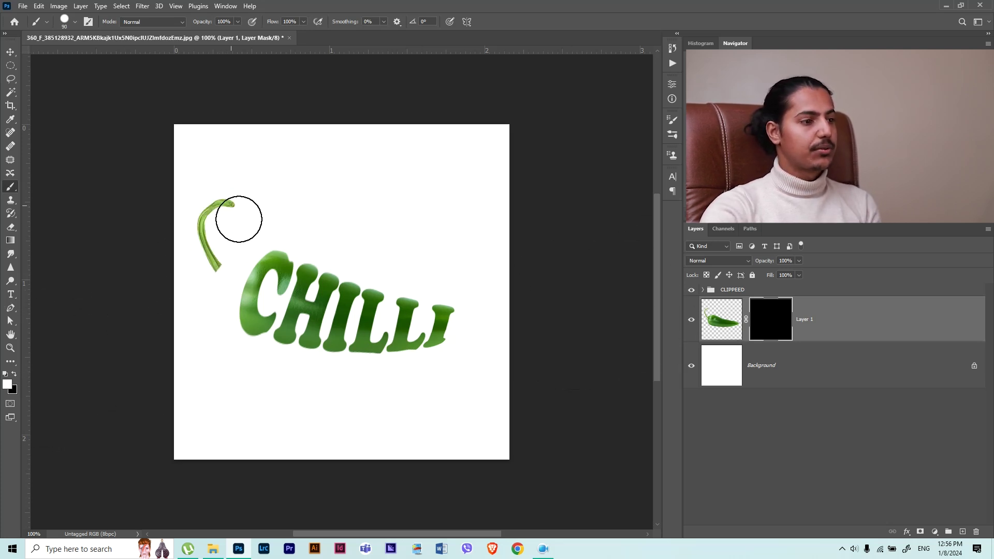
{"action": "mouse_move", "coordinate": [189, 306]}
{"action": "left_mouse_down"}
{"action": "mouse_move", "coordinate": [221, 233]}
{"action": "mouse_move", "coordinate": [237, 244]}
{"action": "mouse_move", "coordinate": [209, 337]}
{"action": "mouse_move", "coordinate": [266, 222]}
{"action": "mouse_move", "coordinate": [244, 278]}
{"action": "mouse_move", "coordinate": [266, 233]}
{"action": "left_mouse_up"}
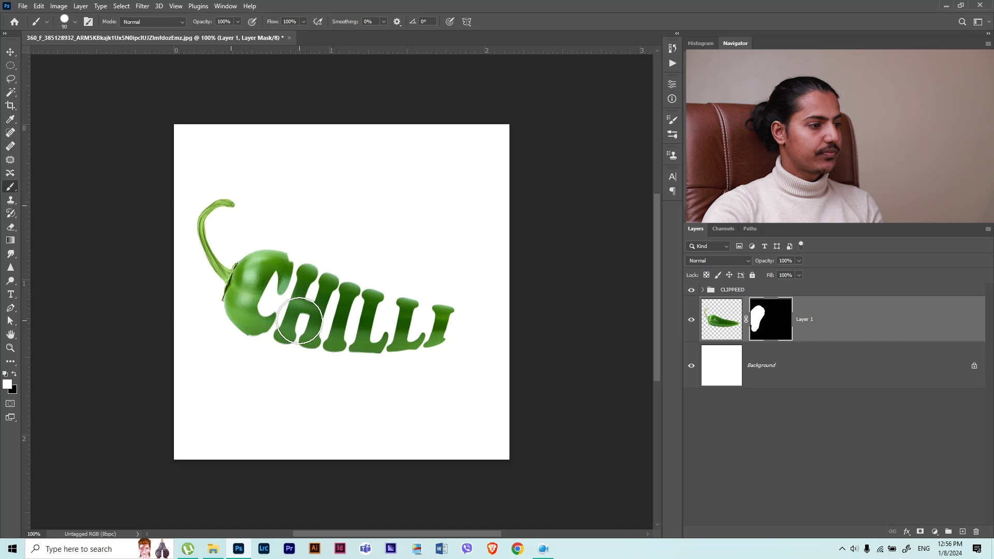
Step: Switch to black with a larger brush and hide part of the bulb beside the C
{"action": "key", "text": "x"}
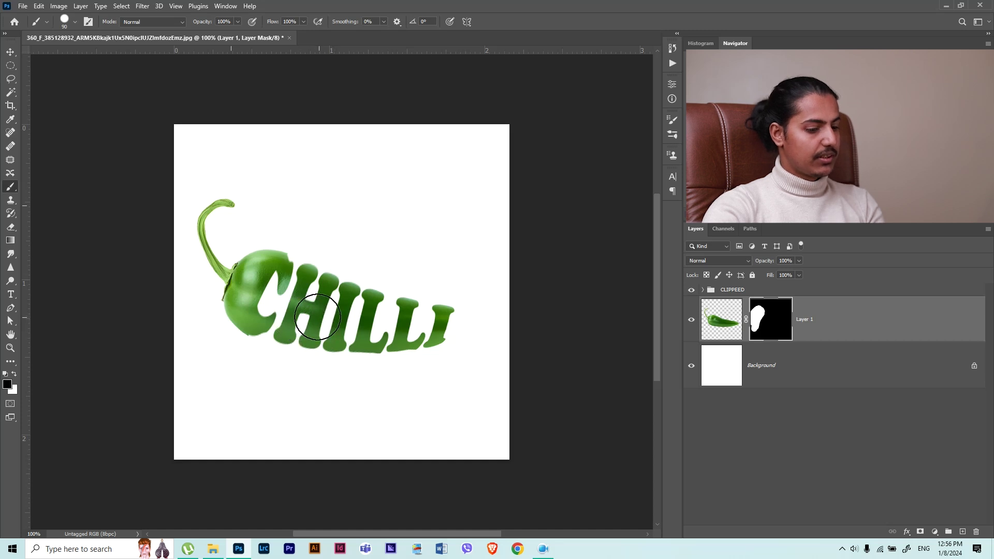
{"action": "key", "text": "bracketright"}
{"action": "key", "text": "bracketright"}
{"action": "key", "text": "bracketright"}
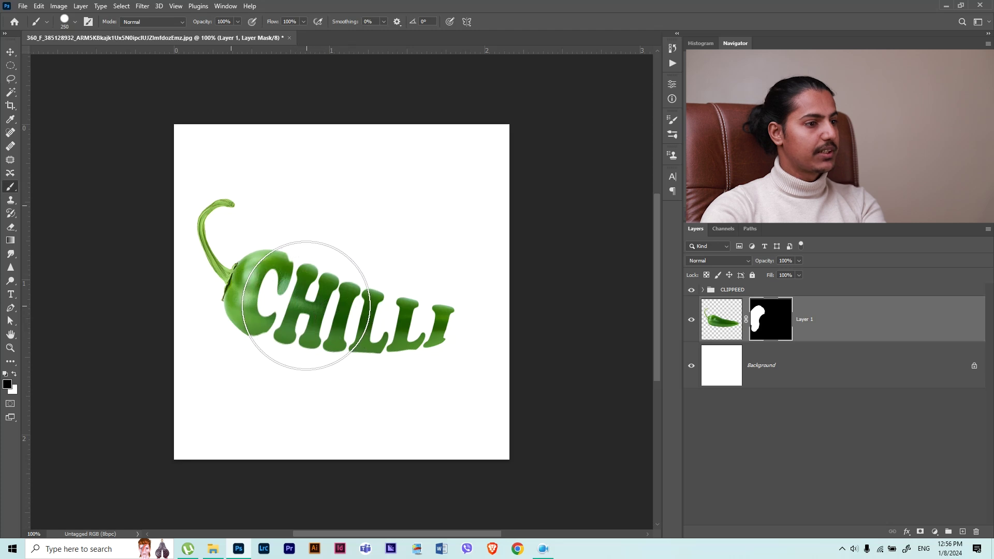
{"action": "left_click_drag", "start_coordinate": [300, 306], "coordinate": [371, 304]}
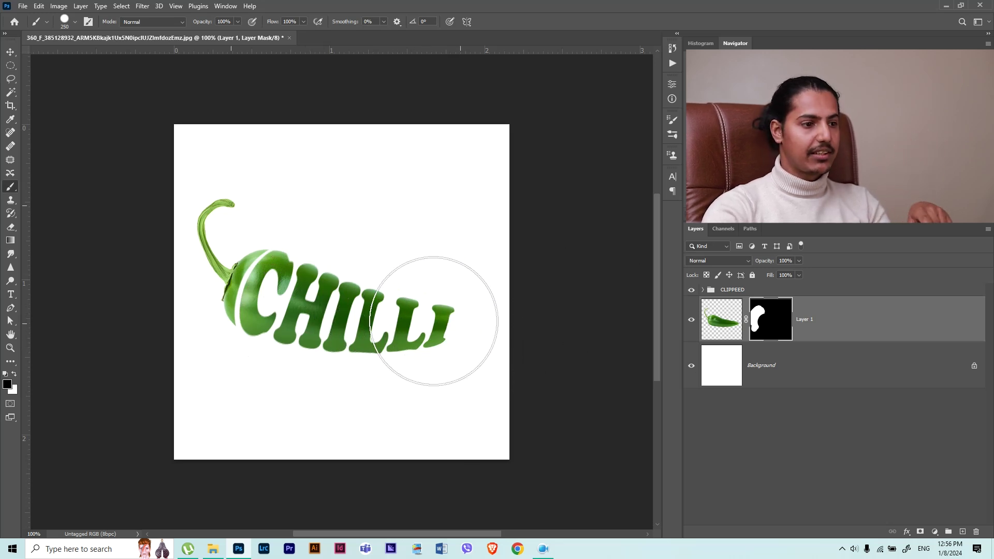
Step: Paint white over the pepper tip after the last I, then revert to black
{"action": "key", "text": "x"}
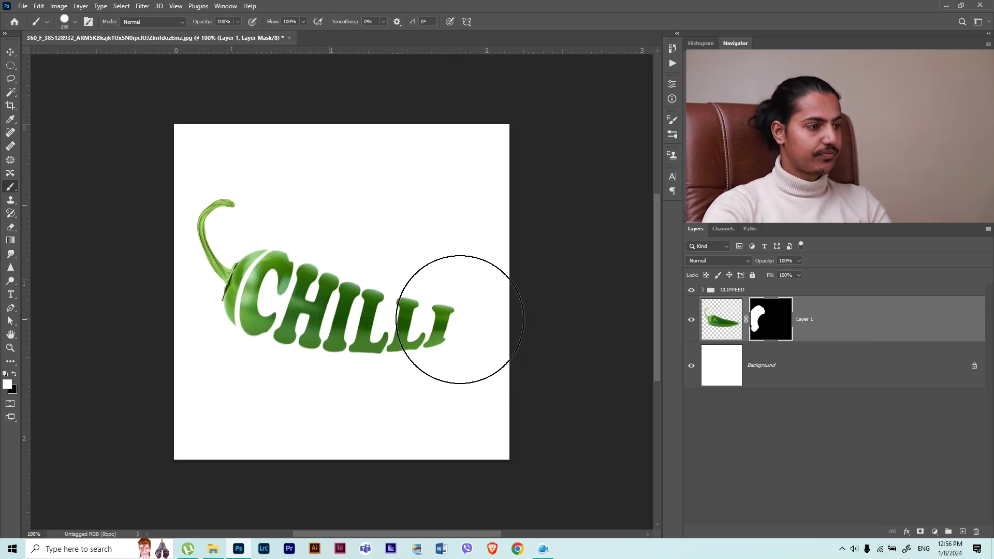
{"action": "left_click_drag", "start_coordinate": [492, 305], "coordinate": [523, 323]}
{"action": "key", "text": "x"}
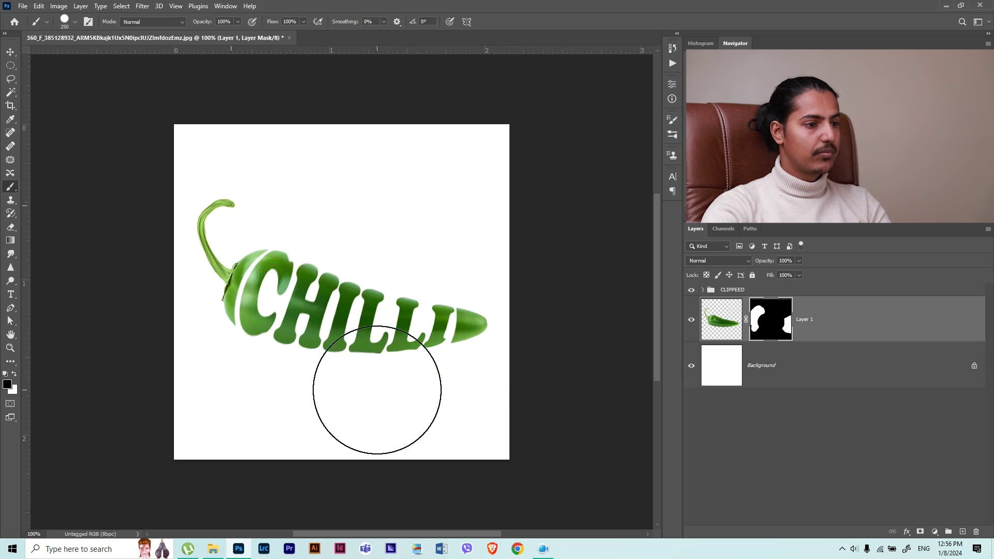